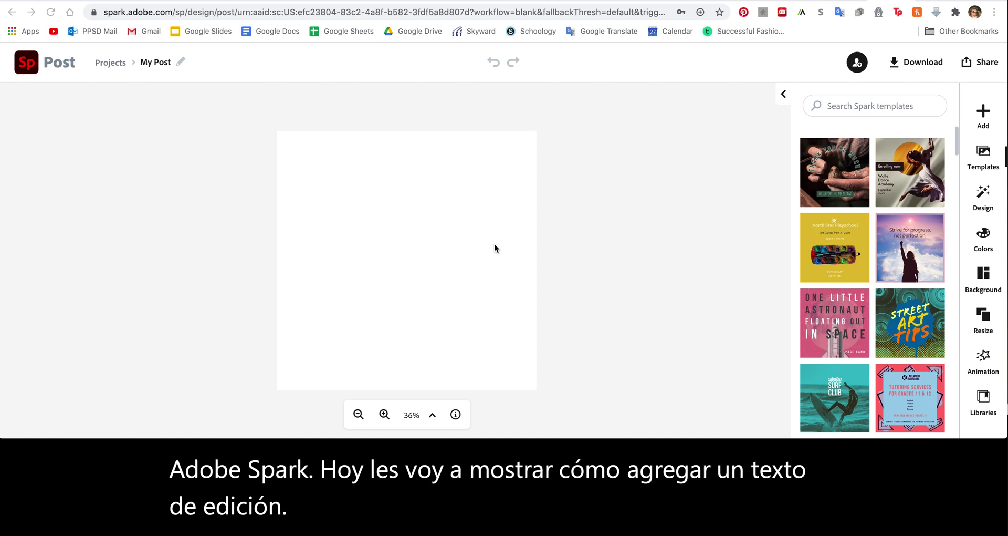
Show the Text, Photo, Icon and Logo choices for adding content to the blank post
left_click(983, 112)
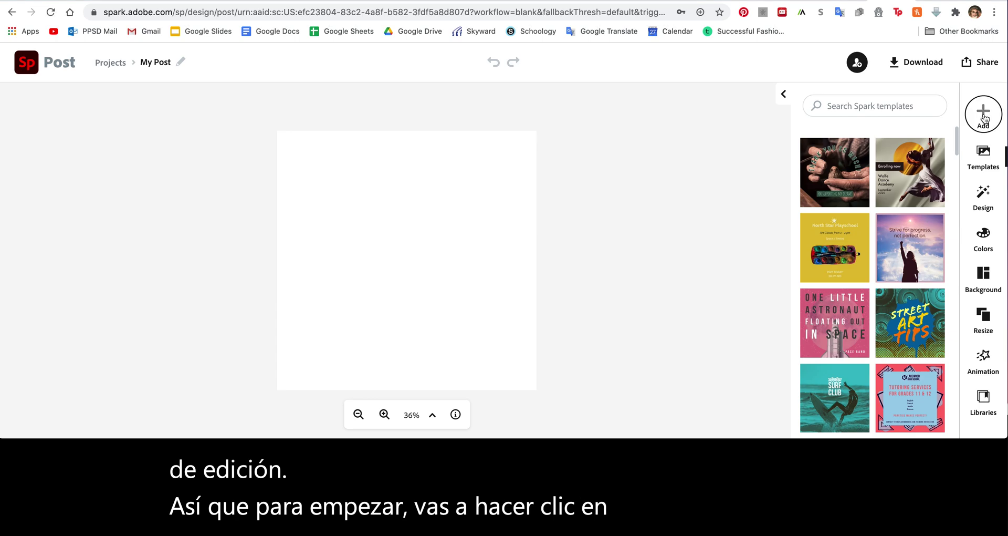
Add a new text element with just the first name, deleting the typed surname line
left_click(807, 121)
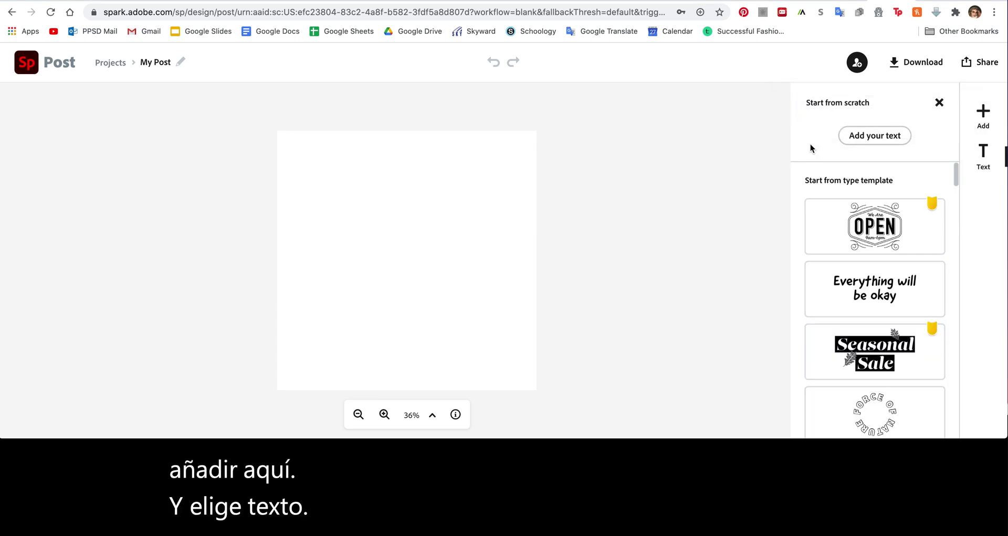
left_click(870, 137)
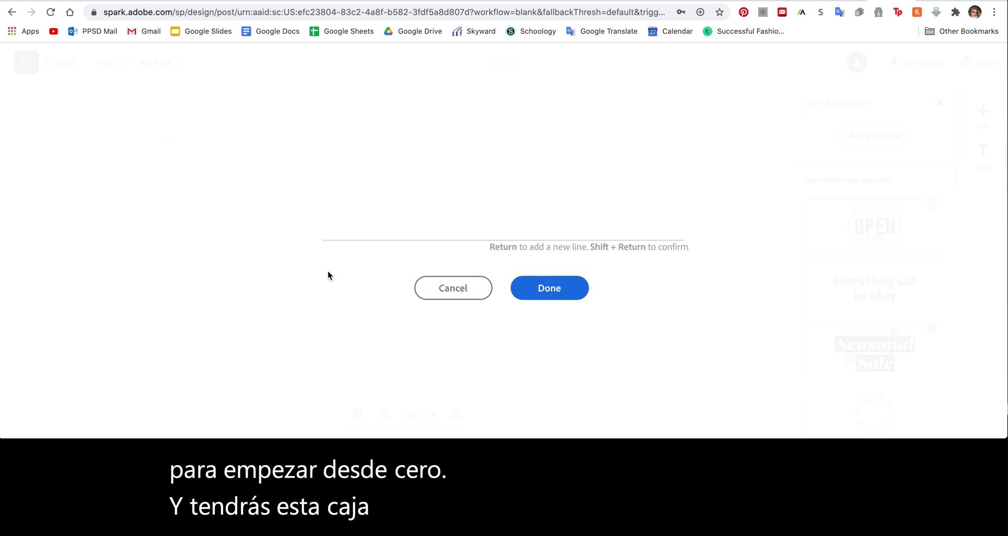
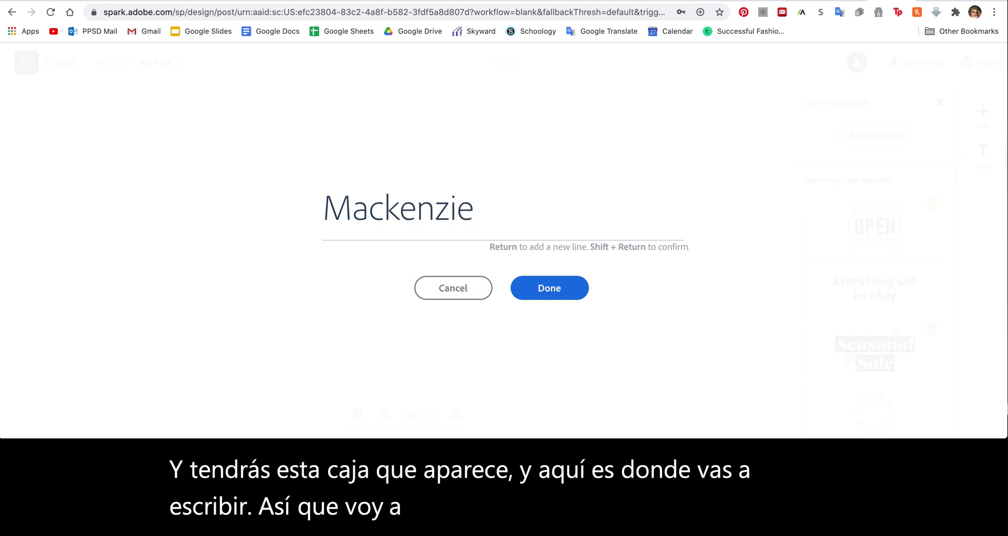
key("Return")
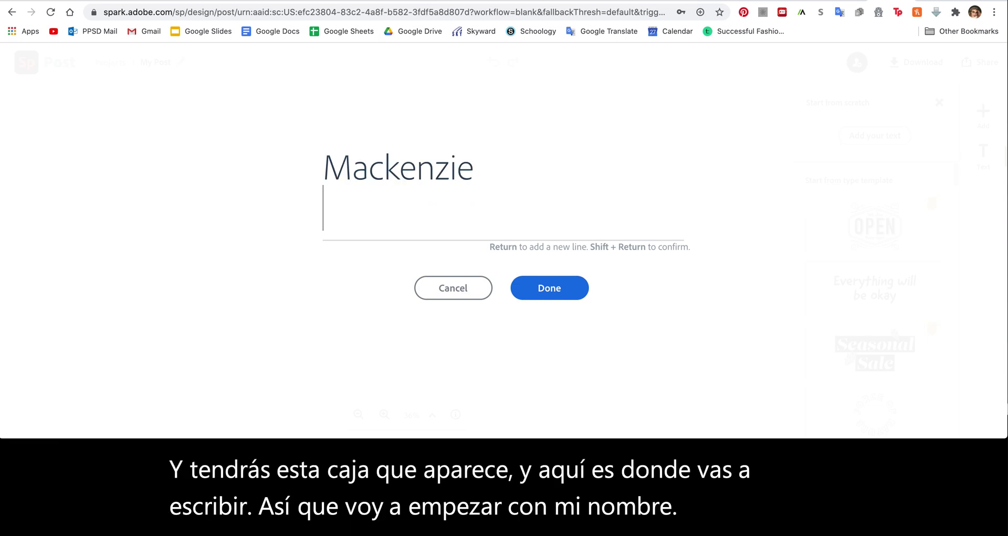
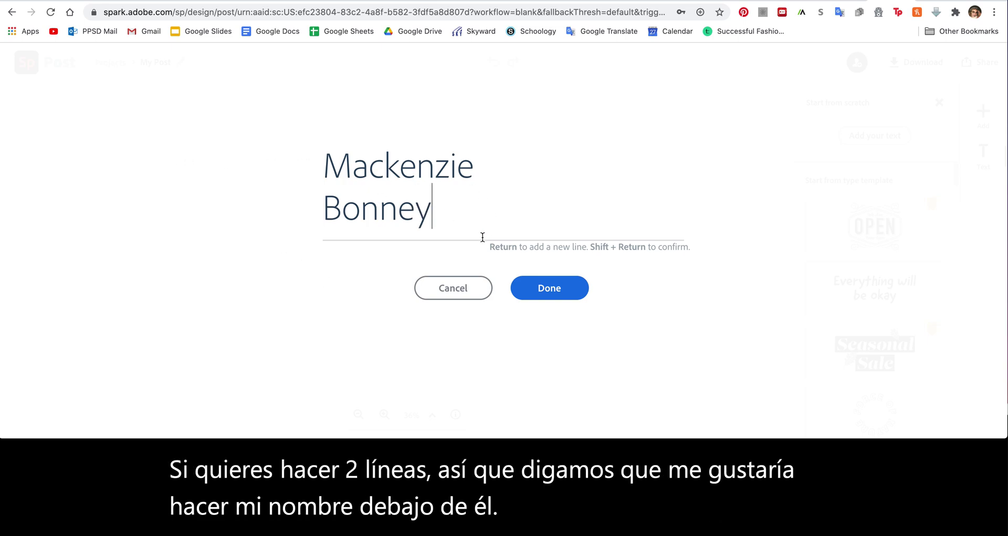
left_click_drag(440, 213, 304, 212)
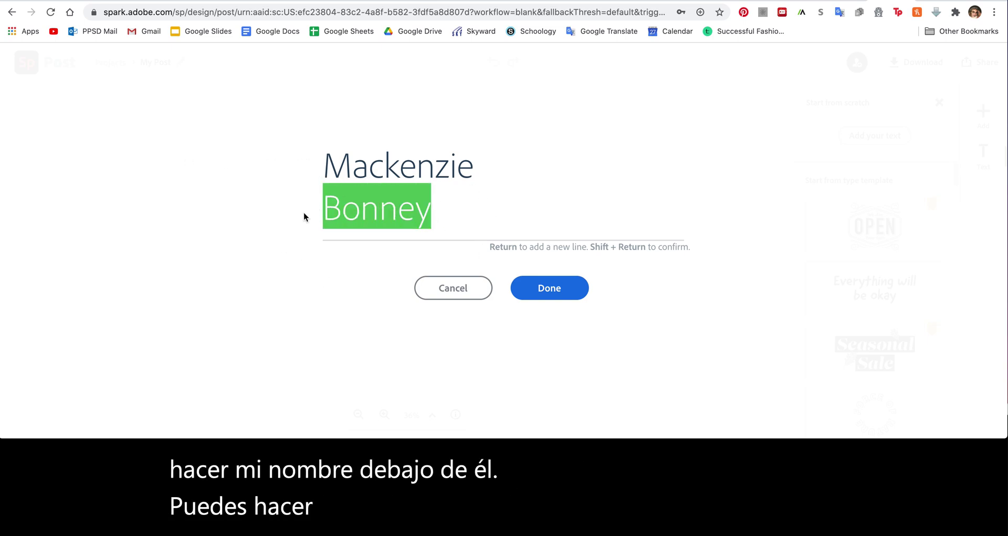
key("BackSpace")
key("BackSpace")
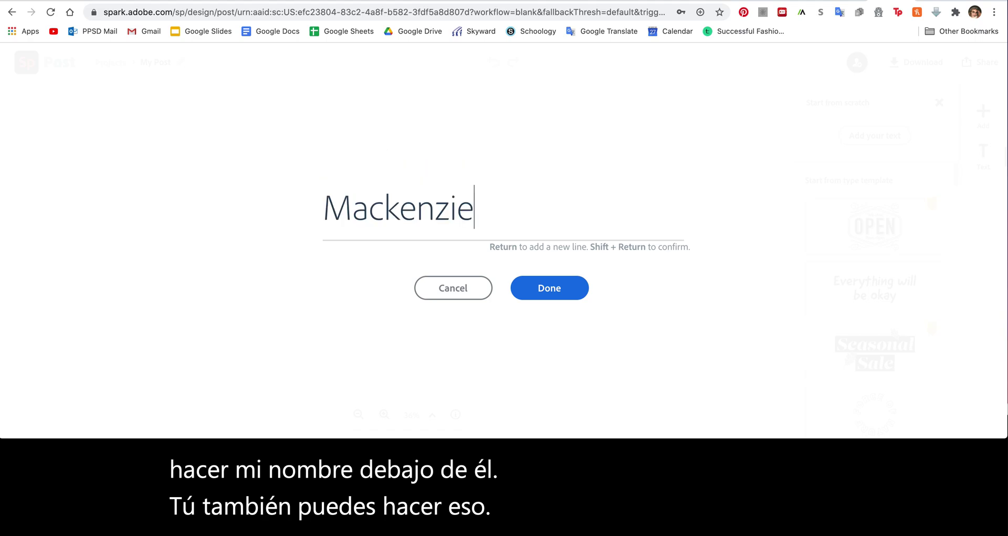
Place the name text on the canvas and switch its font to Local Brewery Four
left_click(557, 290)
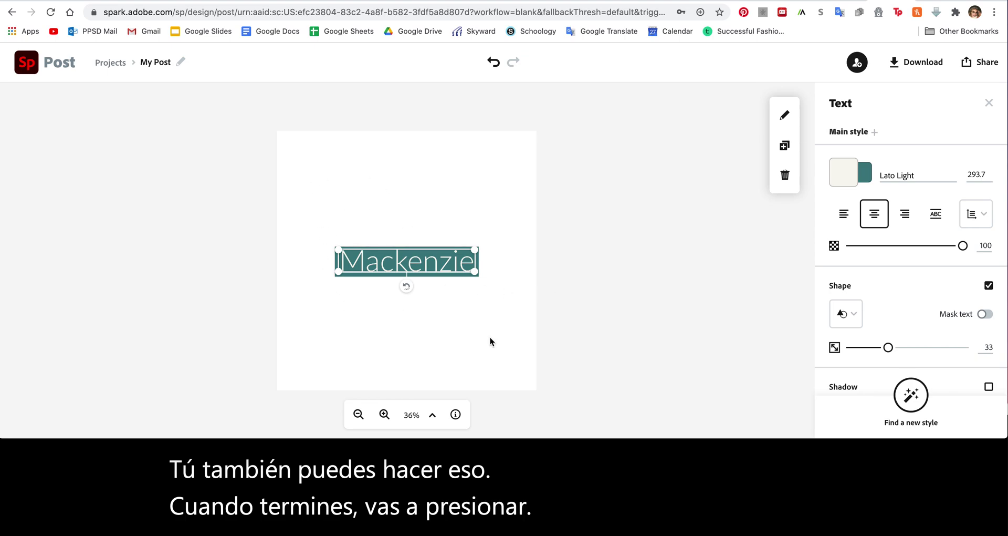
left_click(899, 175)
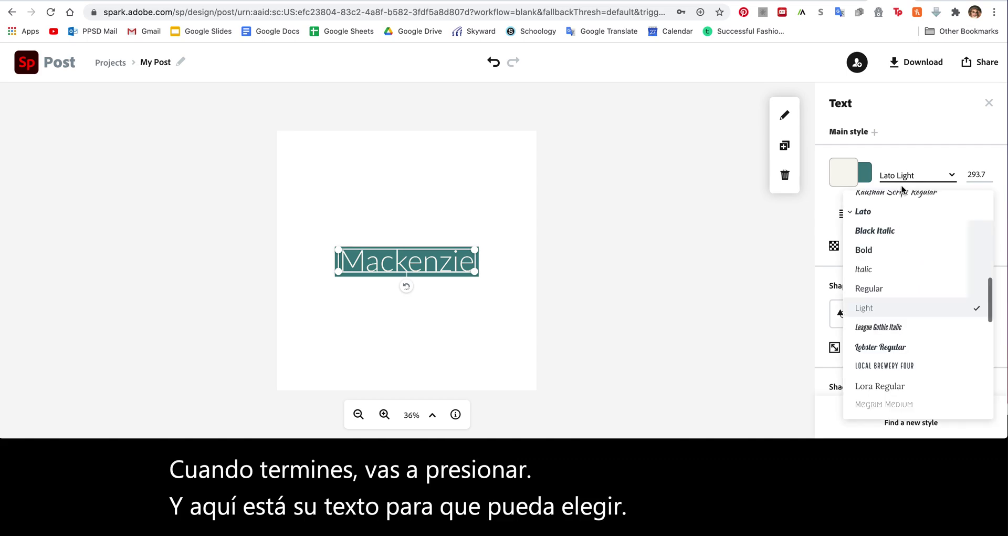
scroll(892, 273, "up", 2)
scroll(892, 272, "up", 10)
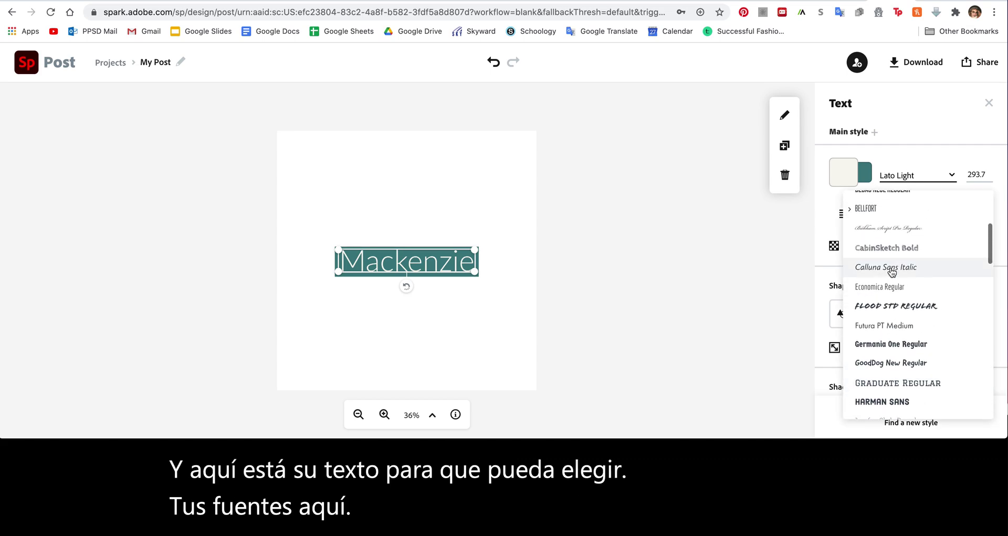
scroll(891, 272, "down", 12)
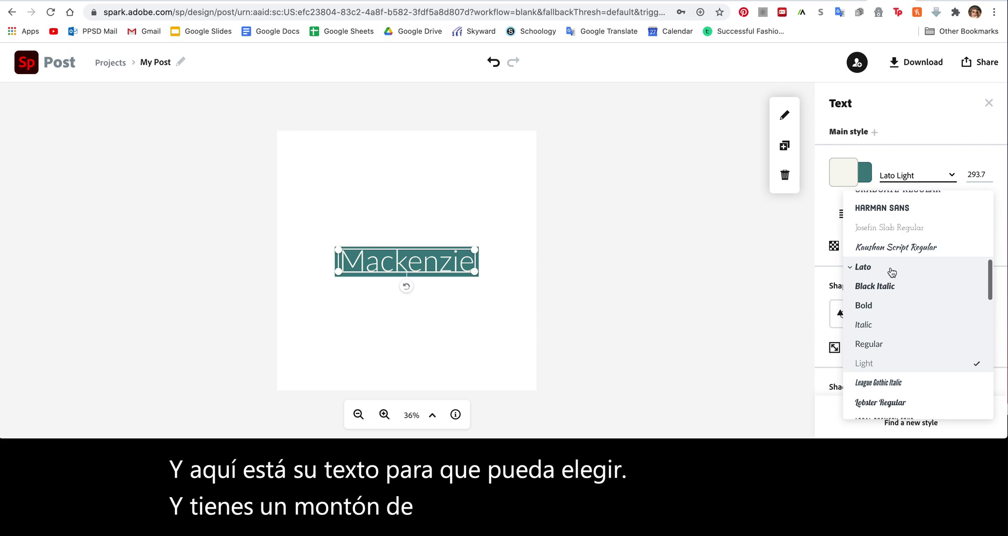
left_click(883, 284)
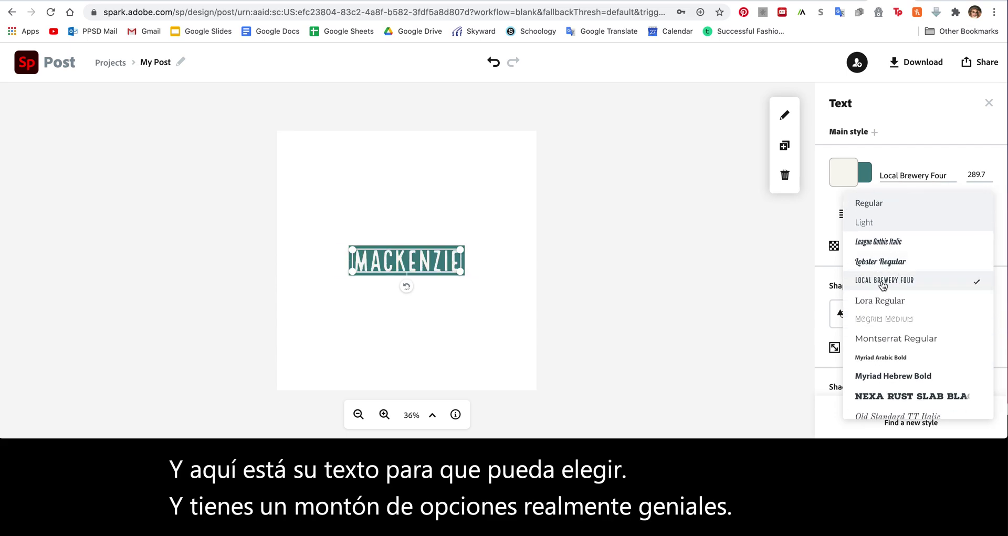
left_click(729, 297)
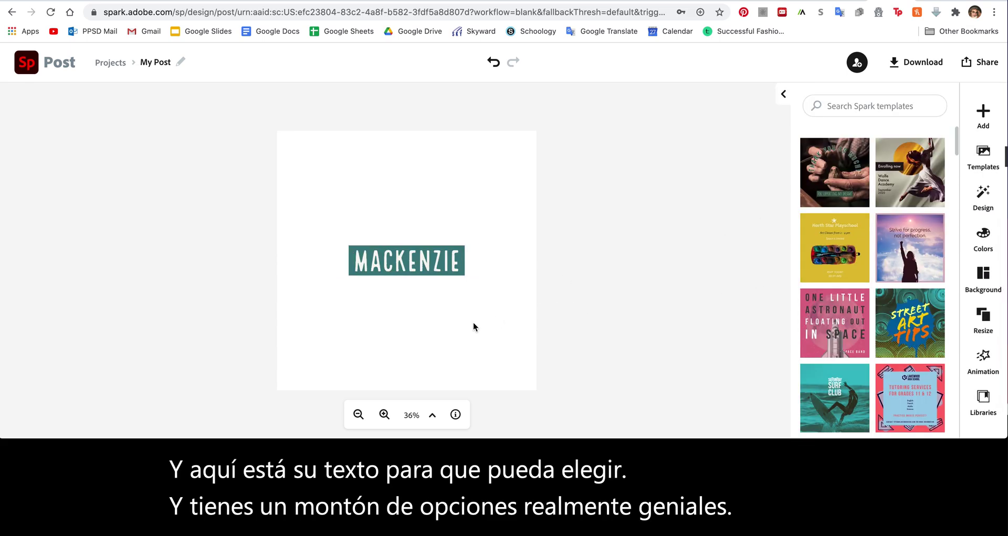
Try a circle badge, ribbon banner and pennant banner shape behind the name
left_click(409, 268)
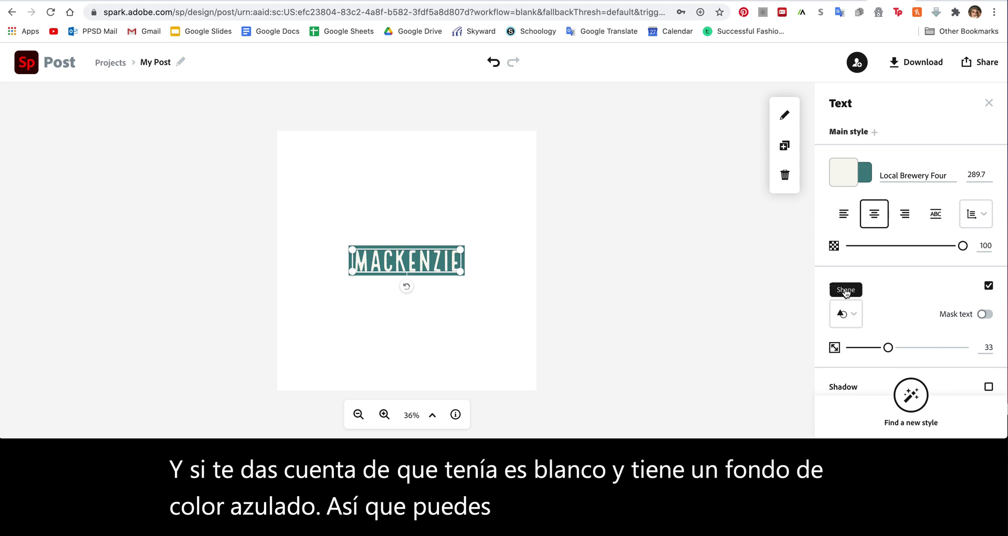
left_click(855, 315)
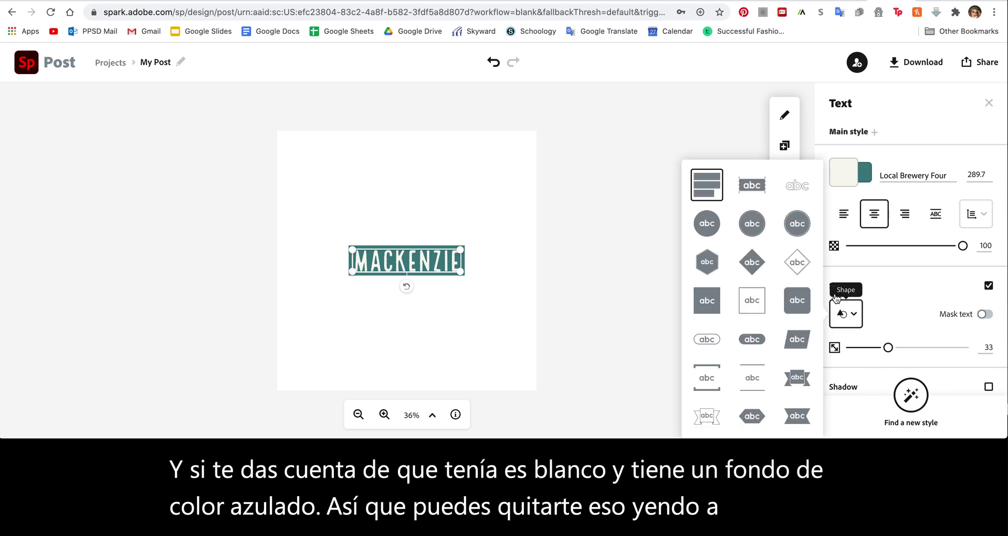
left_click(797, 223)
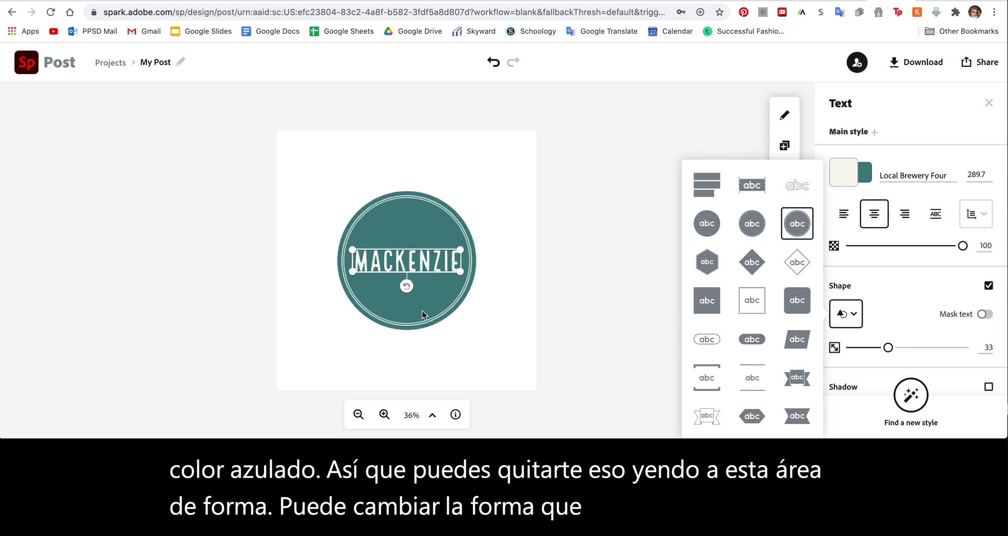
left_click(798, 377)
scroll(761, 295, "down", 5)
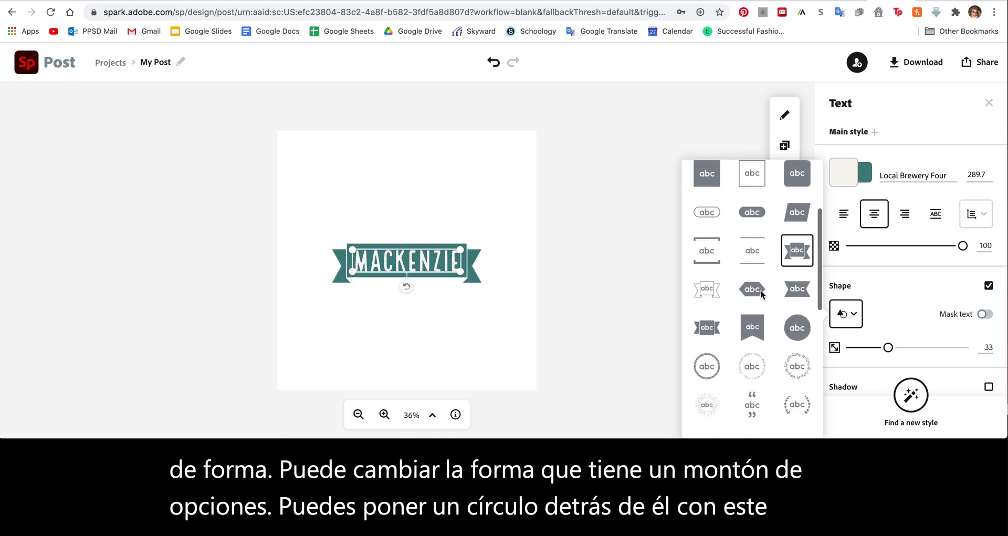
left_click(751, 285)
Try quote marks, arrow lines and a hexagon frame, ending on a striped banner shape
scroll(750, 288, "down", 3)
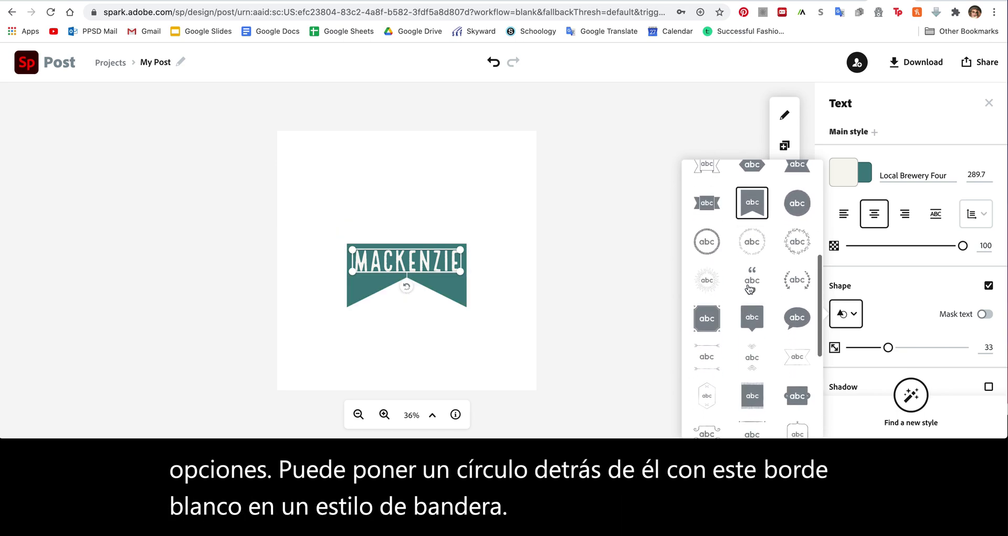
left_click(752, 287)
scroll(720, 330, "down", 4)
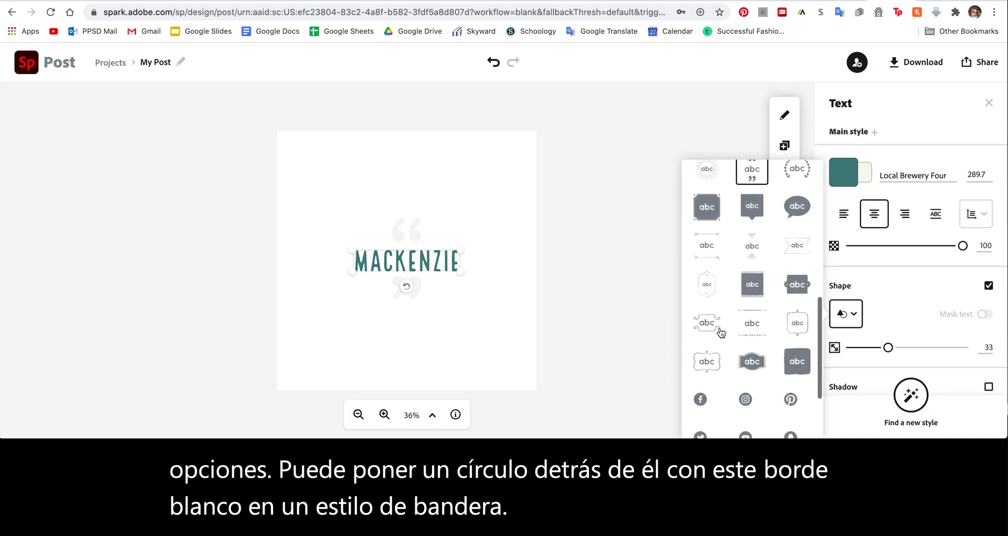
scroll(722, 332, "up", 1)
left_click(712, 263)
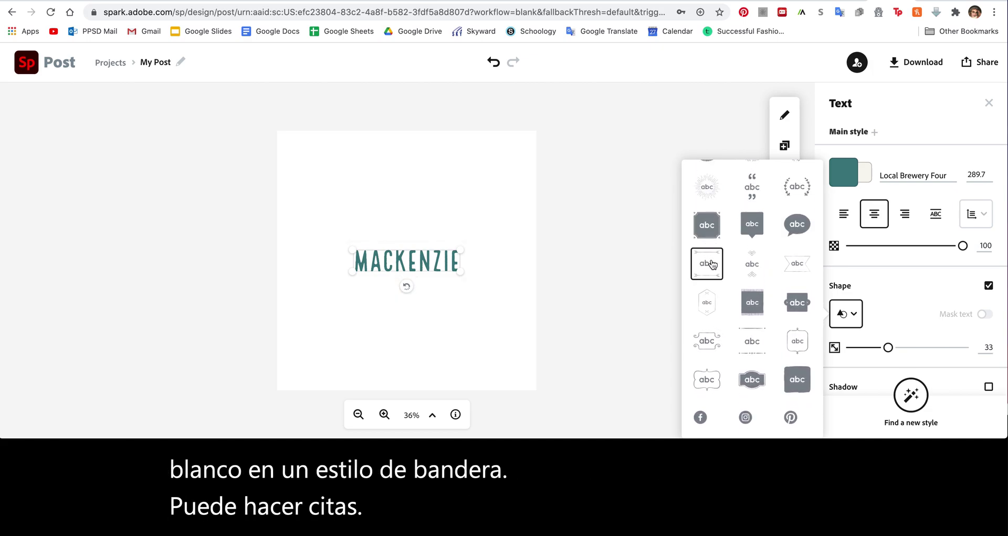
left_click(709, 302)
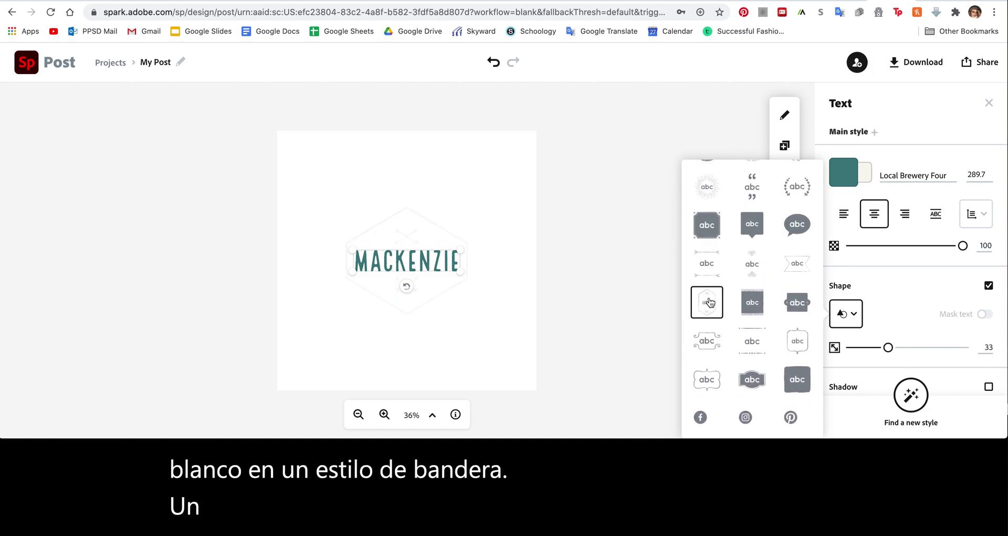
left_click(751, 311)
scroll(751, 313, "up", 5)
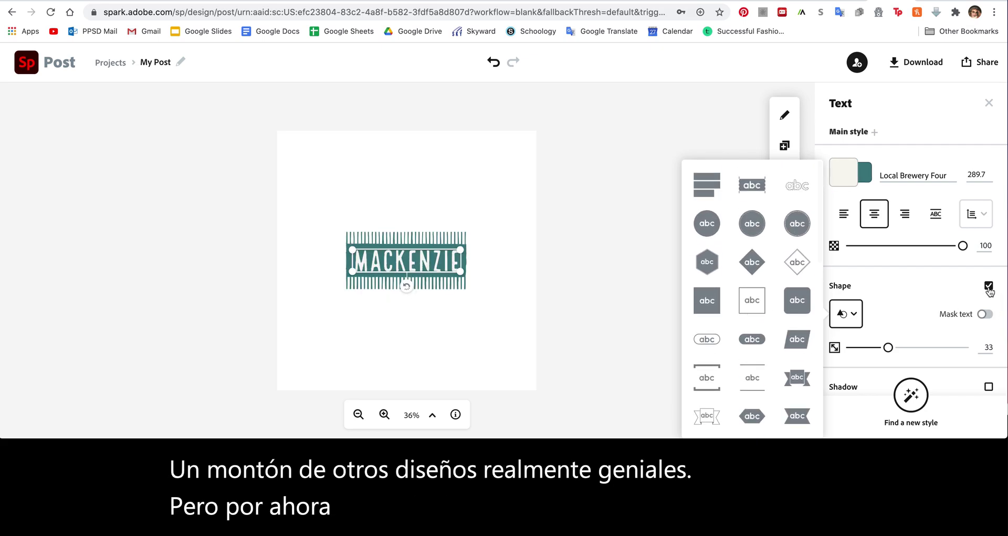
Remove the name's background shape and try green and blue text colours
left_click(989, 286)
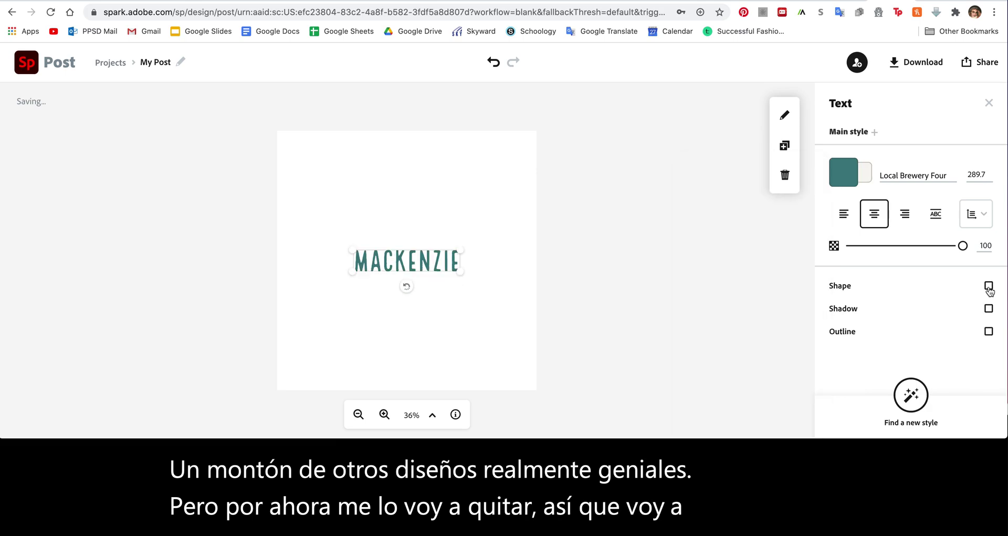
left_click(844, 174)
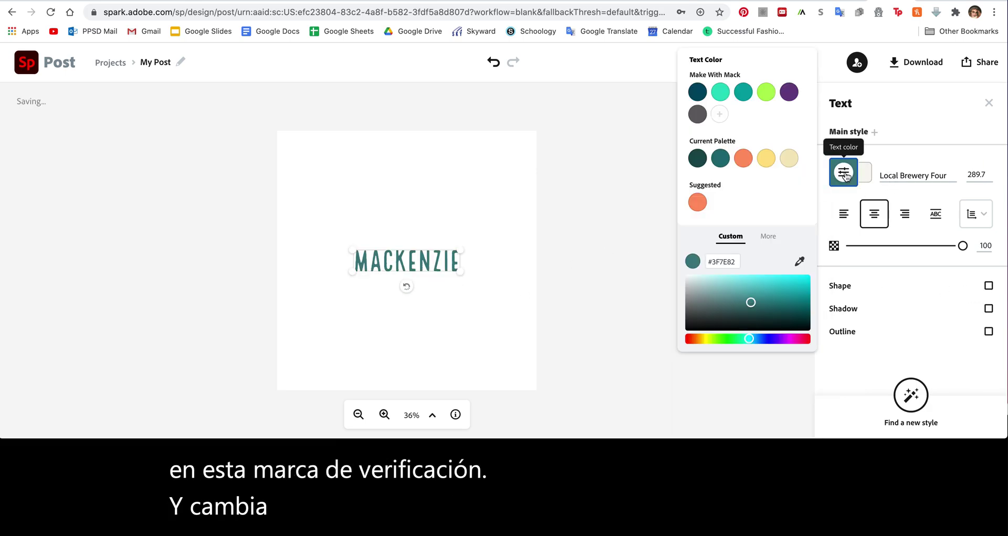
left_click_drag(749, 339, 733, 344)
mouse_move(769, 295)
left_mouse_down()
mouse_move(789, 279)
mouse_move(787, 295)
left_mouse_up()
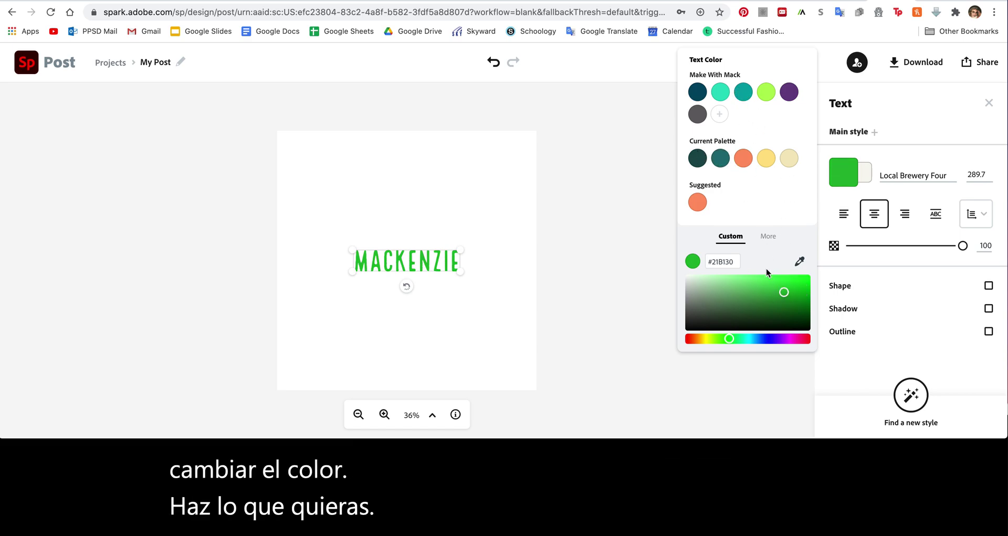
left_click(771, 338)
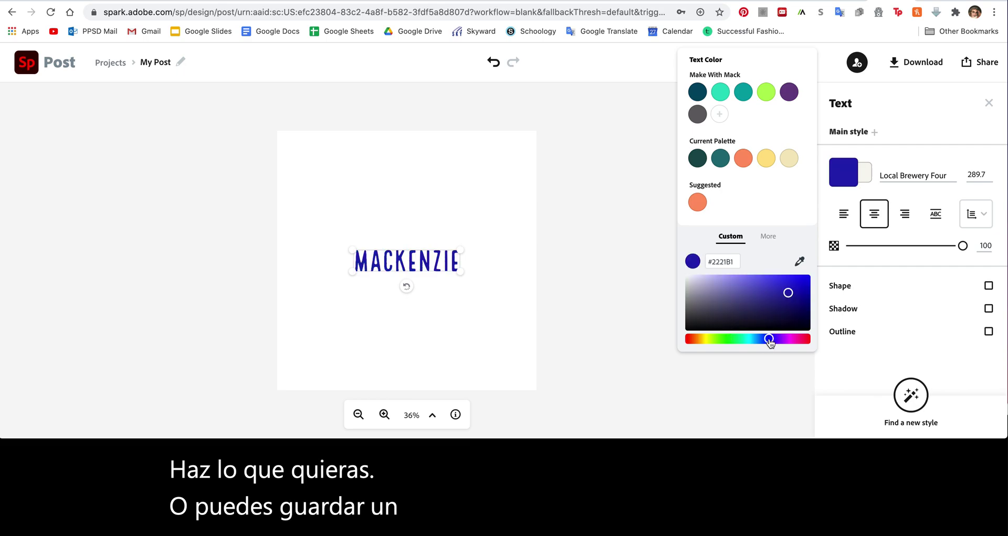
left_click(784, 291)
left_click(573, 294)
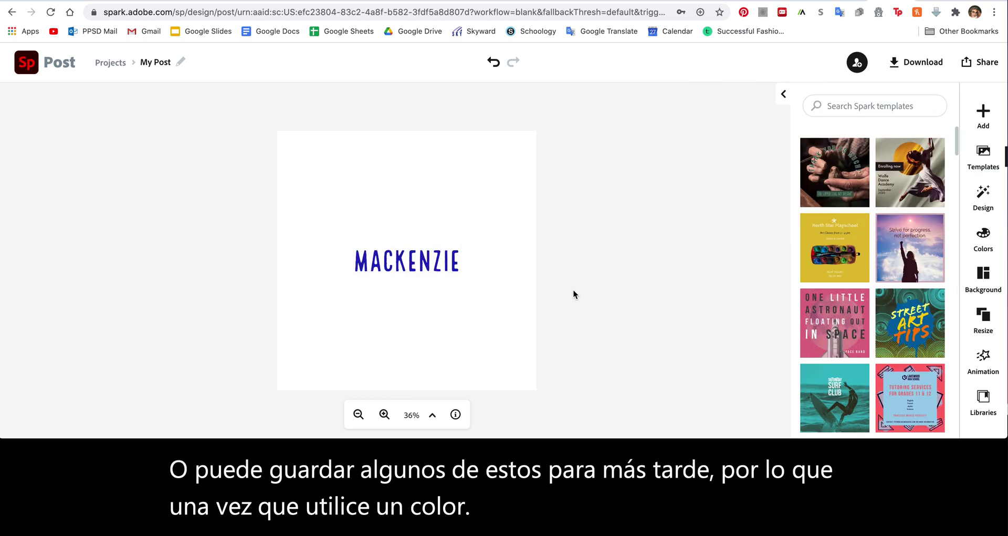
Reselect the name and try a green text colour
left_click(981, 117)
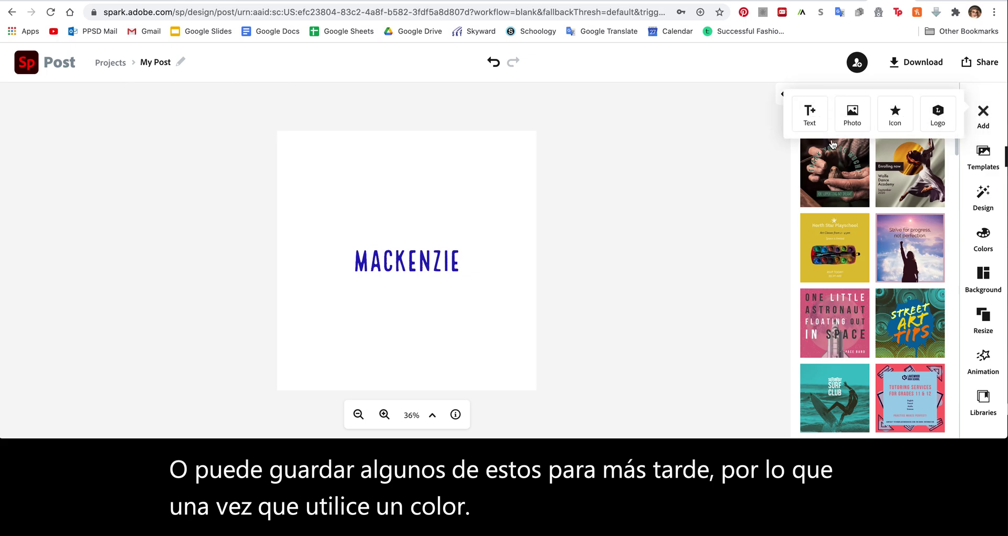
left_click(388, 270)
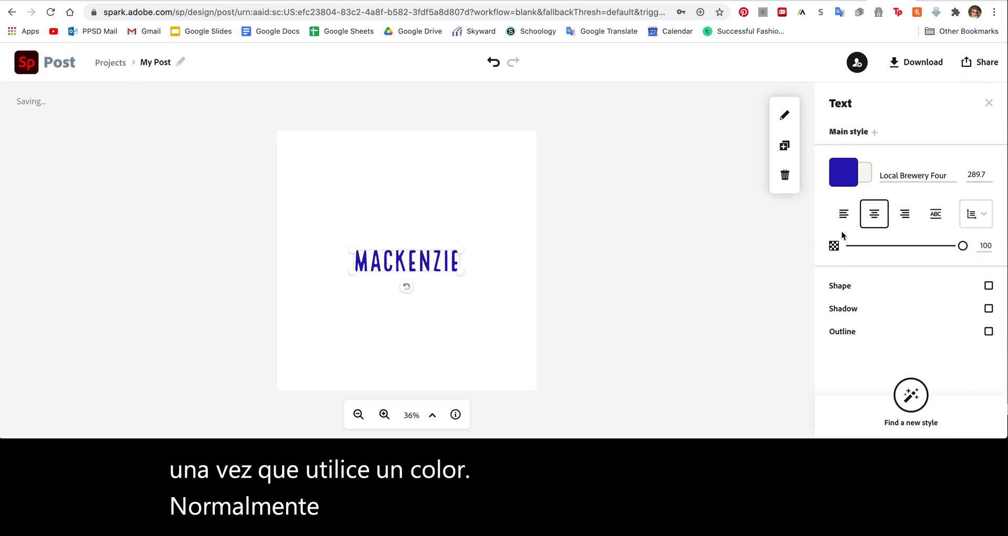
left_click(840, 172)
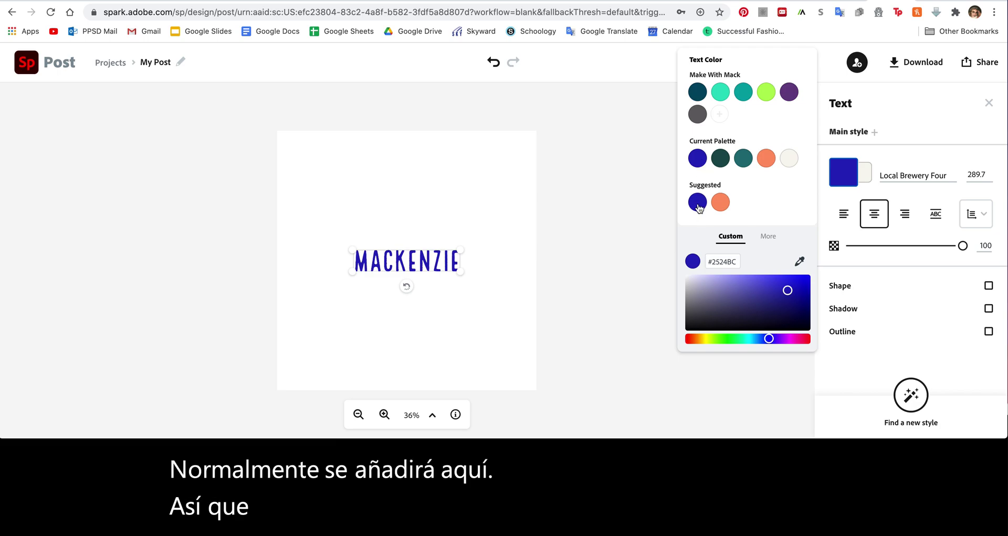
left_click(730, 338)
left_click(620, 345)
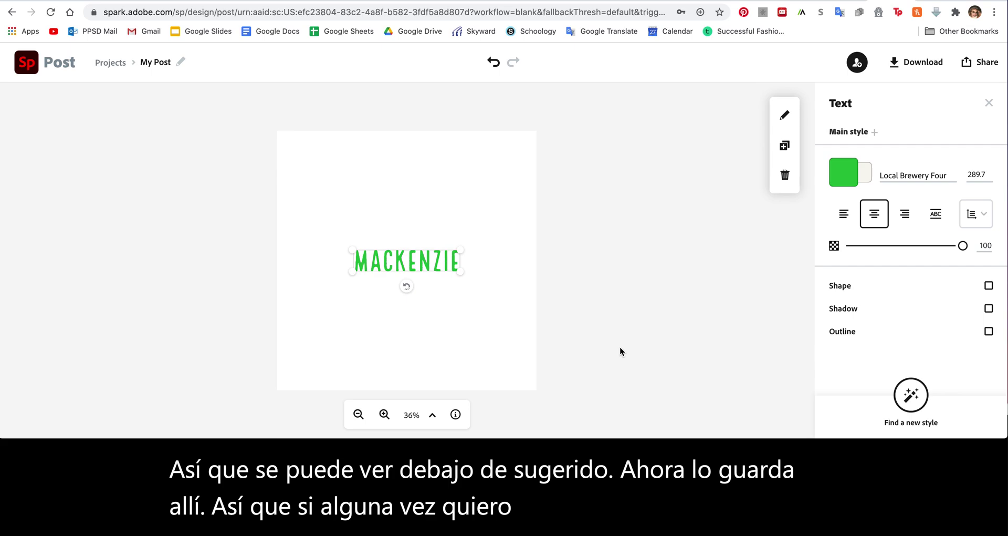
Set the name's text colour to teal from the Current Palette
left_click(840, 172)
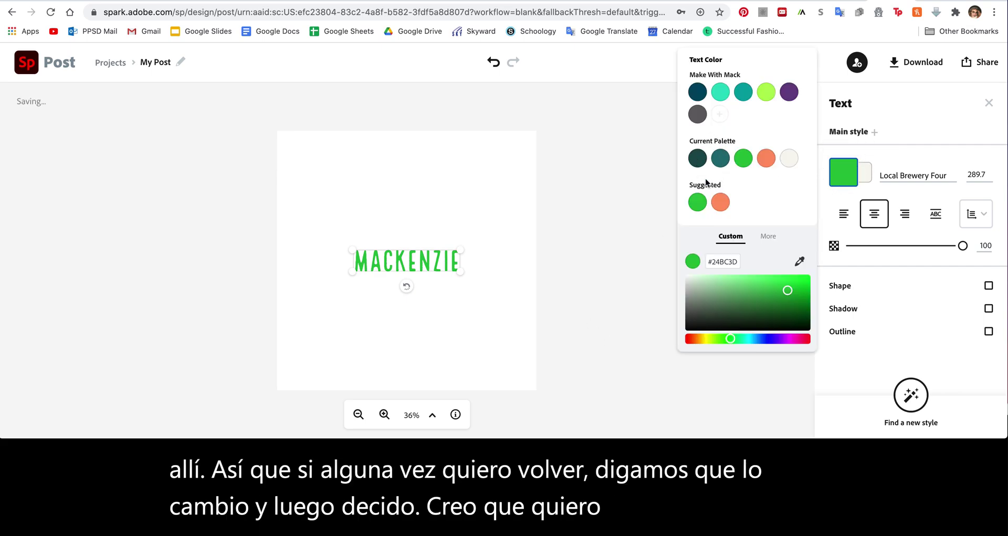
left_click(659, 236)
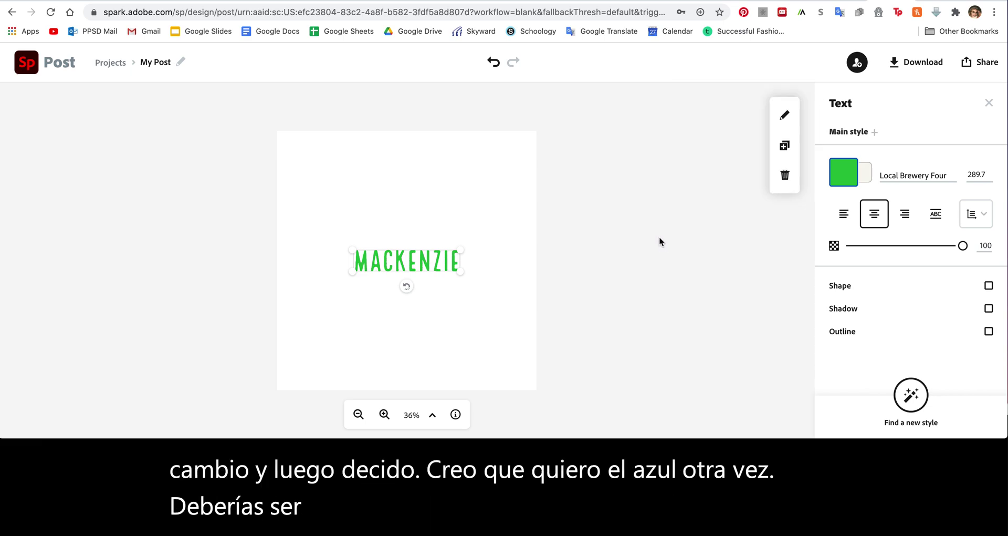
left_click(842, 173)
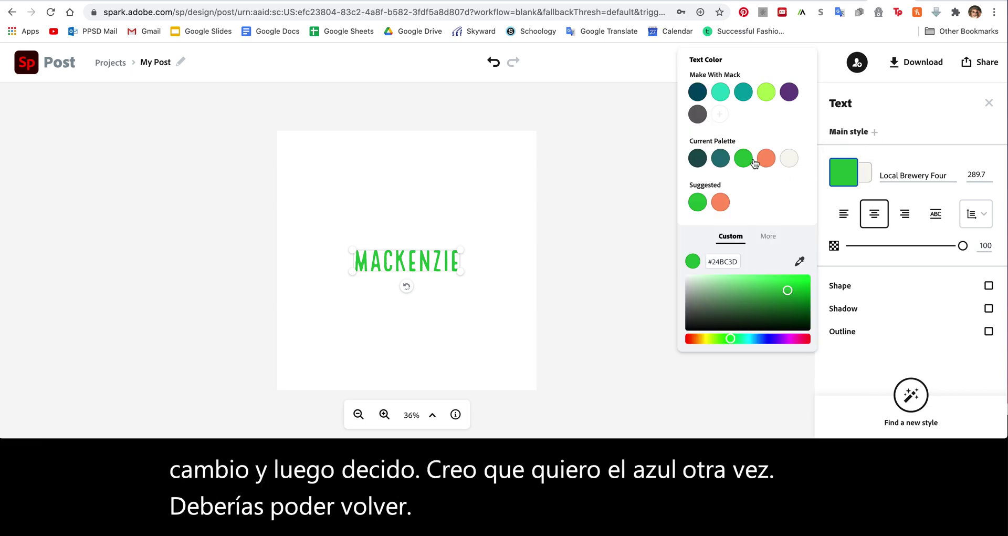
left_click(720, 159)
left_click(639, 197)
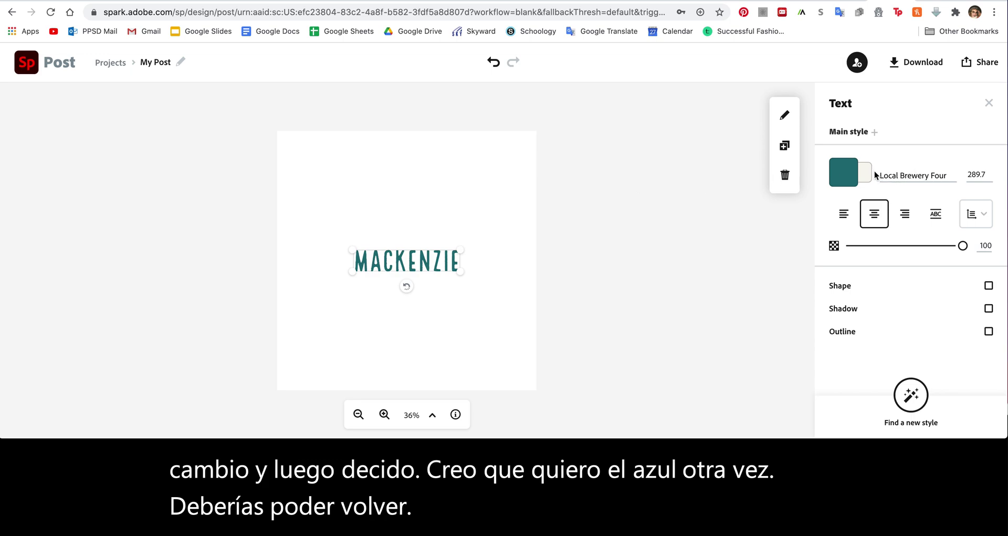
left_click(844, 215)
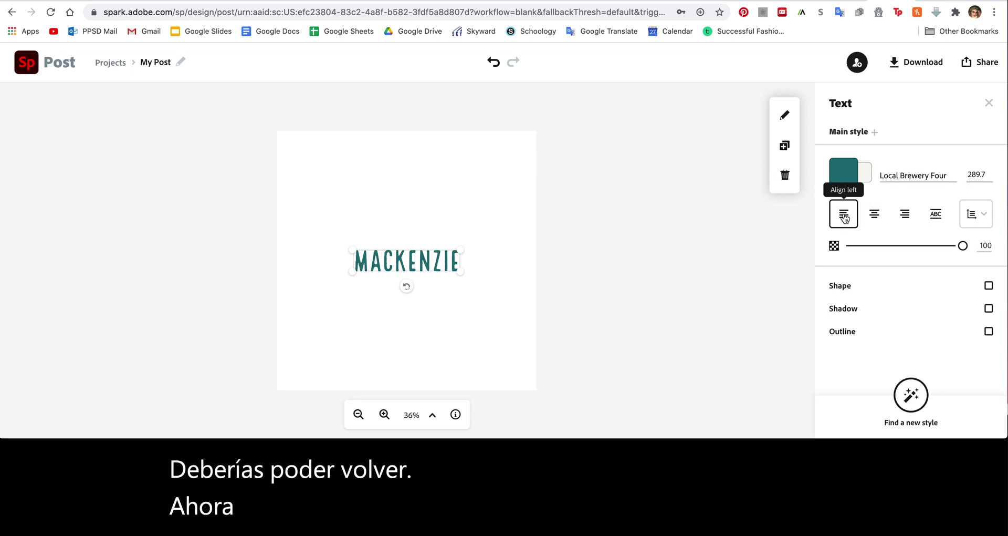
left_click(874, 214)
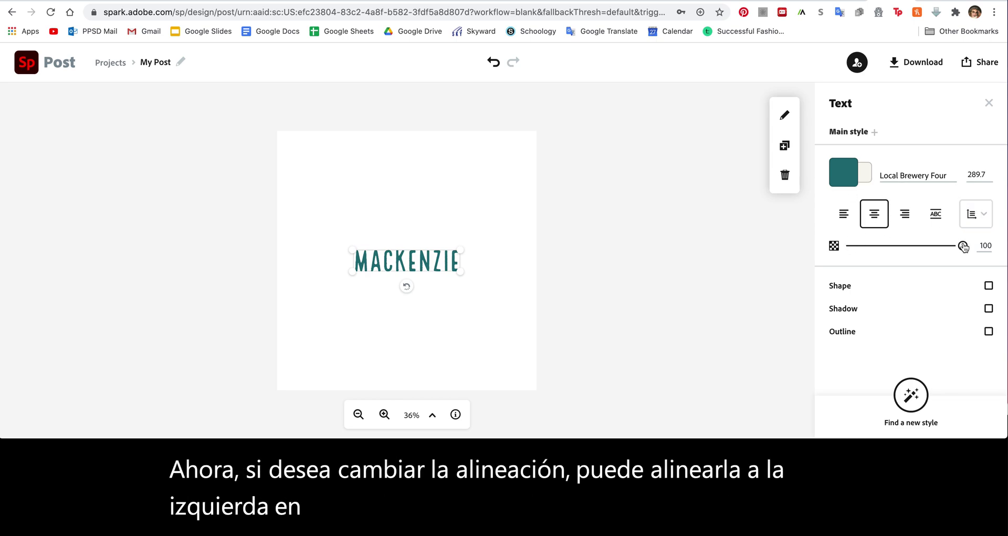
mouse_move(962, 245)
left_mouse_down()
mouse_move(874, 251)
mouse_move(977, 247)
left_mouse_up()
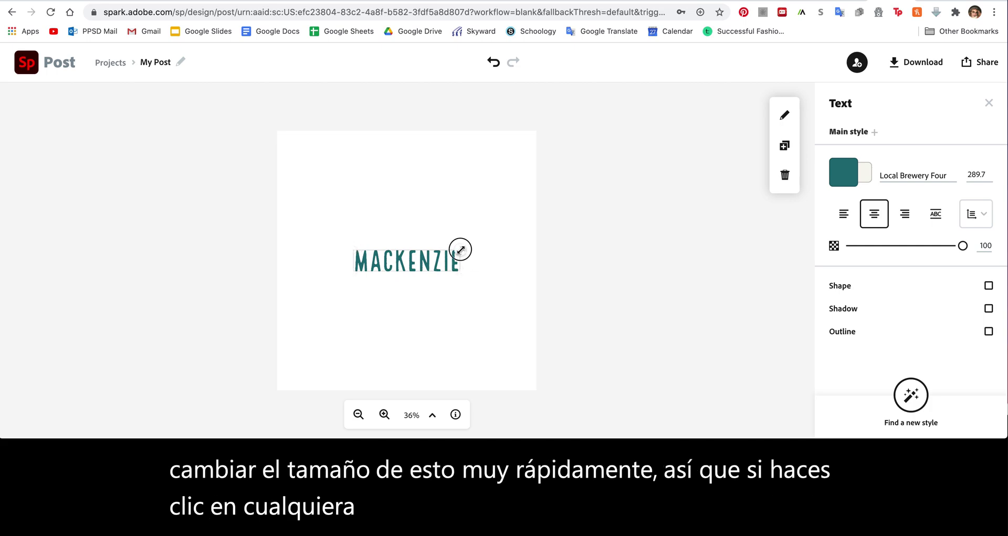
Enlarge the name text to size 489.8 and re-centre it on the square canvas
left_click_drag(460, 247, 536, 214)
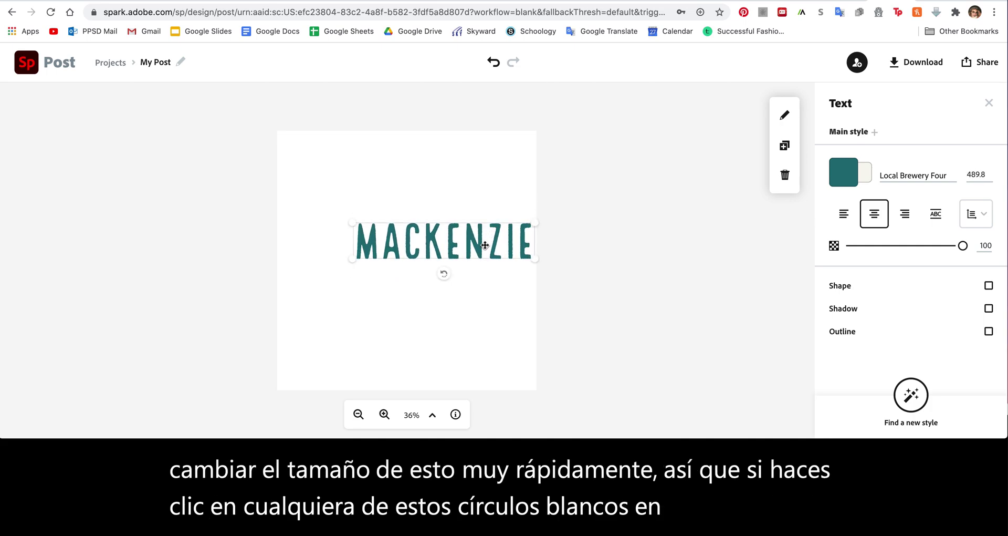
left_click_drag(485, 244, 445, 266)
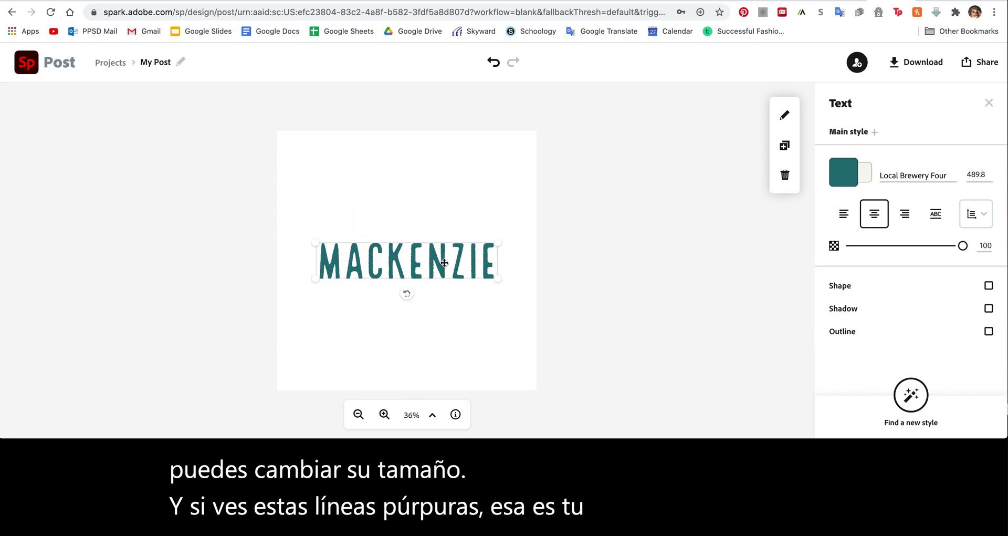
Turn on a shadow for the name and make its colour bright aqua
left_click(855, 312)
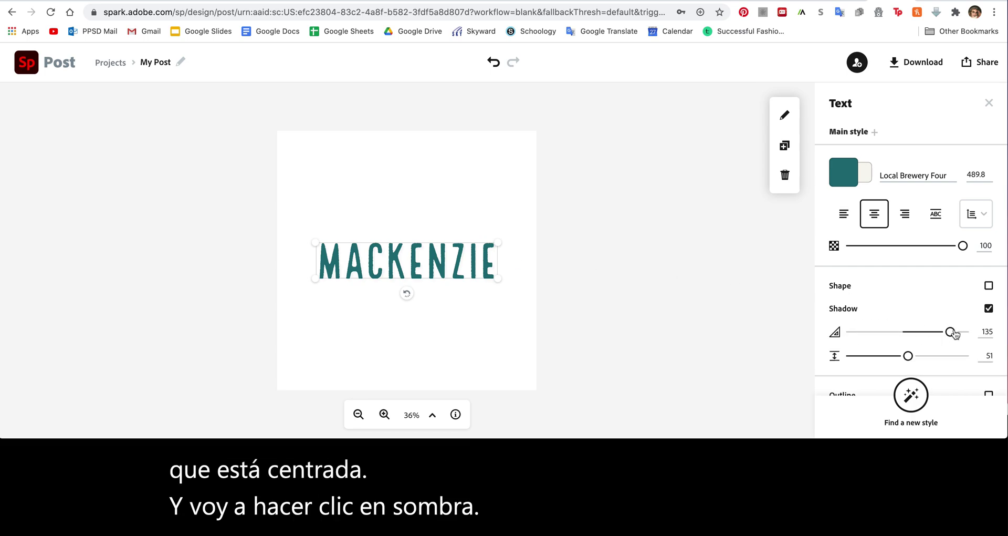
left_click_drag(951, 334, 947, 331)
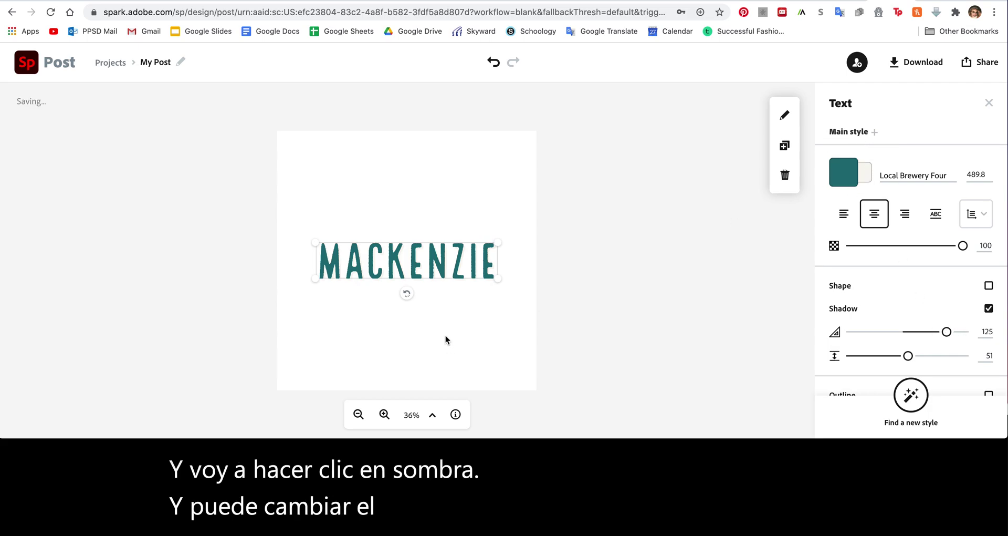
left_click(857, 172)
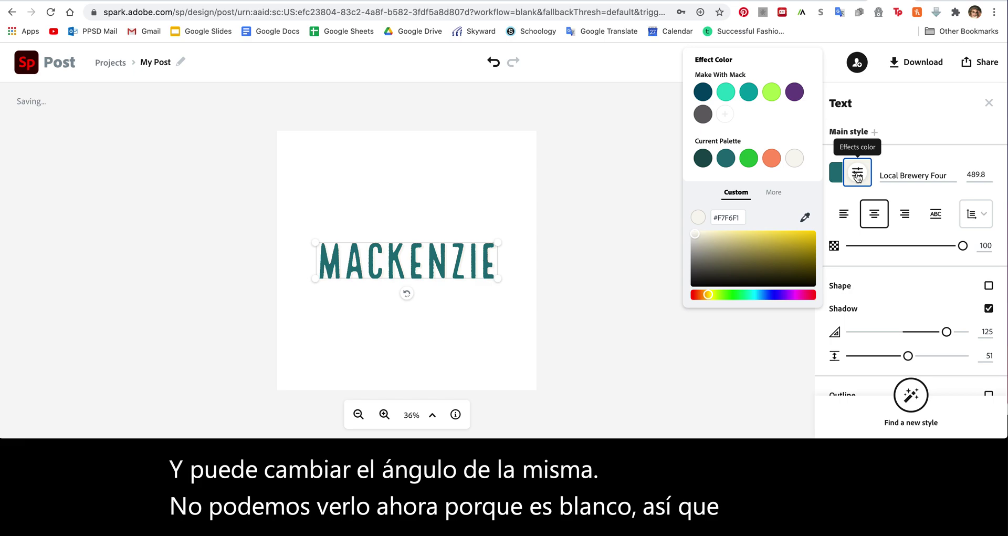
left_click(835, 173)
left_click(866, 179)
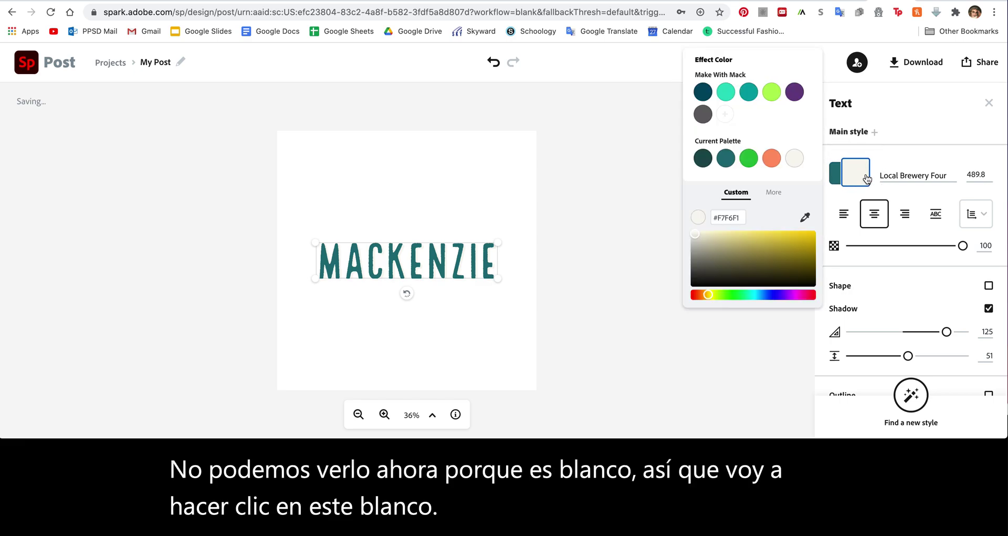
left_click(726, 92)
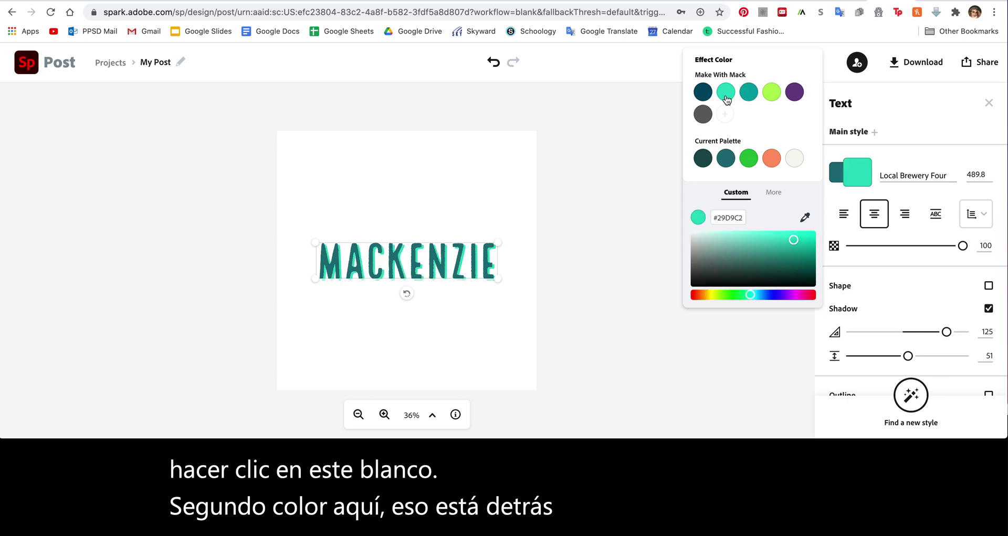
left_click(587, 332)
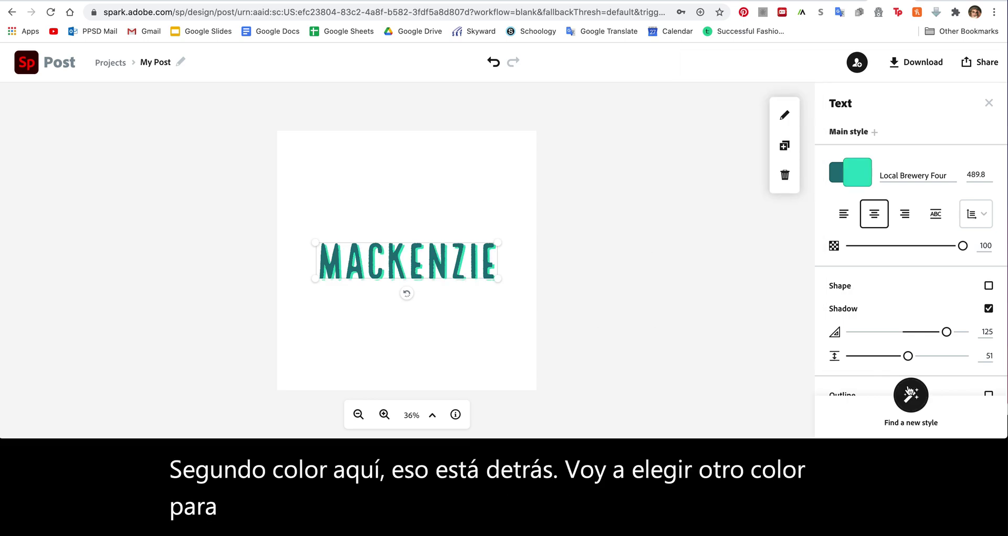
Adjust the shadow angle to 147 and its distance to 68
mouse_move(949, 333)
left_mouse_down()
mouse_move(993, 333)
mouse_move(849, 333)
mouse_move(933, 335)
left_mouse_up()
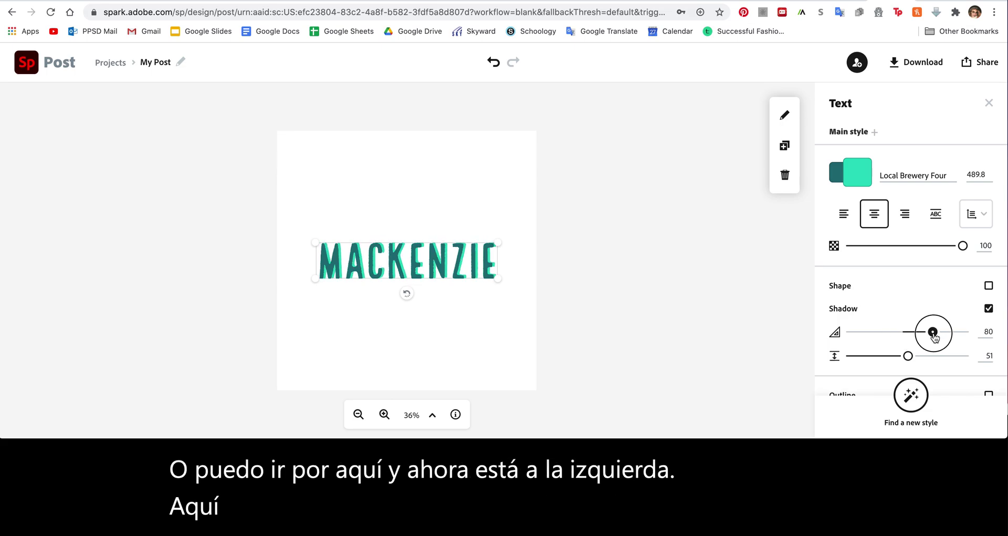
left_click_drag(933, 336, 992, 366)
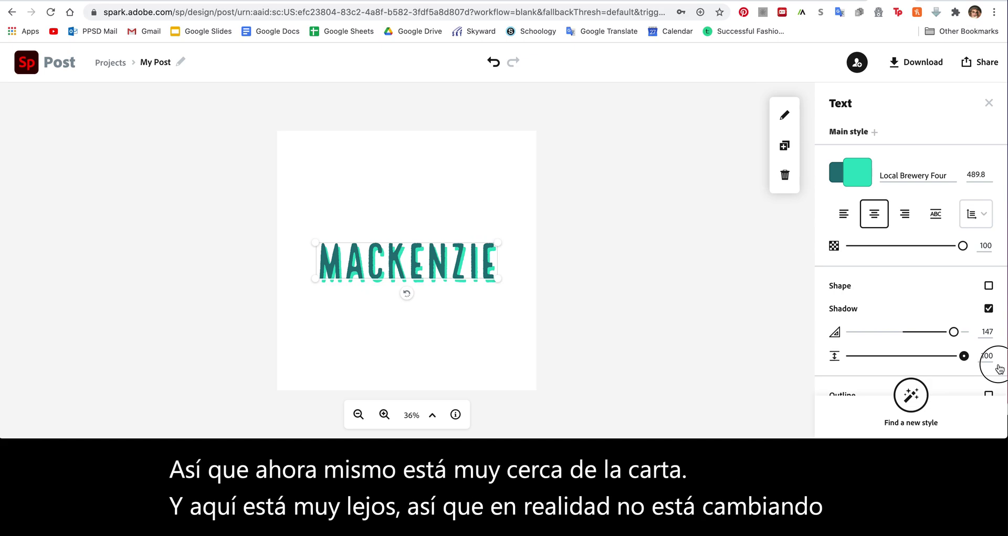
left_click_drag(964, 355, 928, 358)
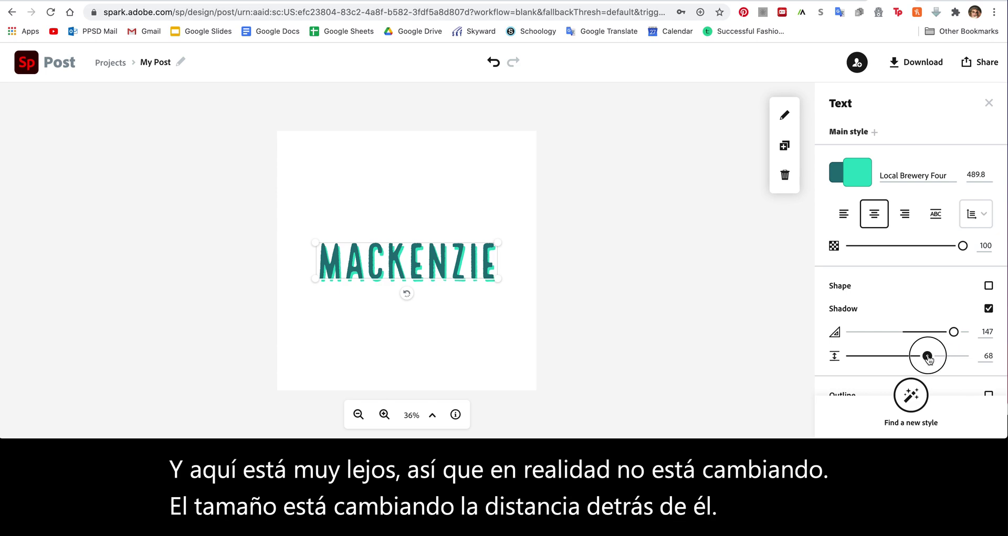
scroll(908, 298, "down", 1)
scroll(908, 298, "up", 1)
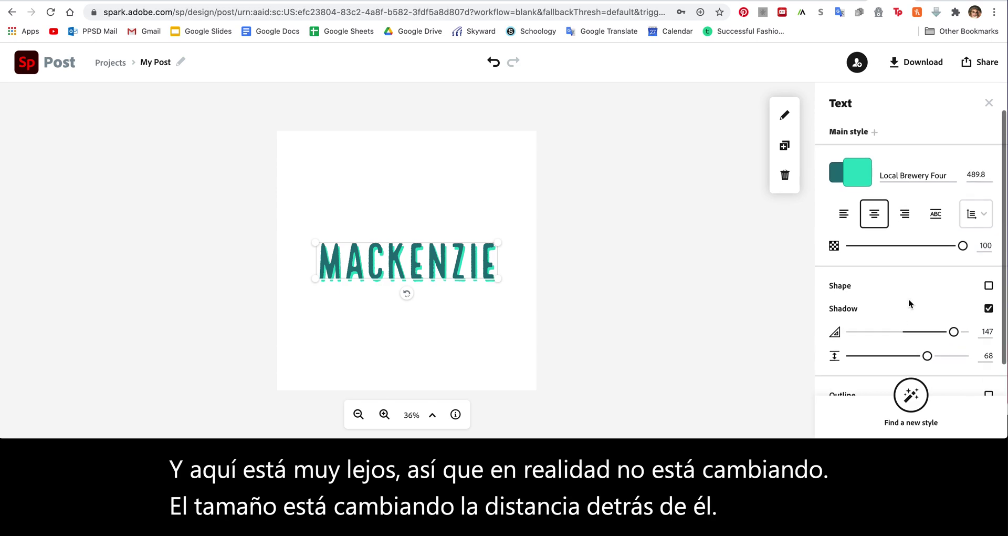
scroll(909, 299, "down", 1)
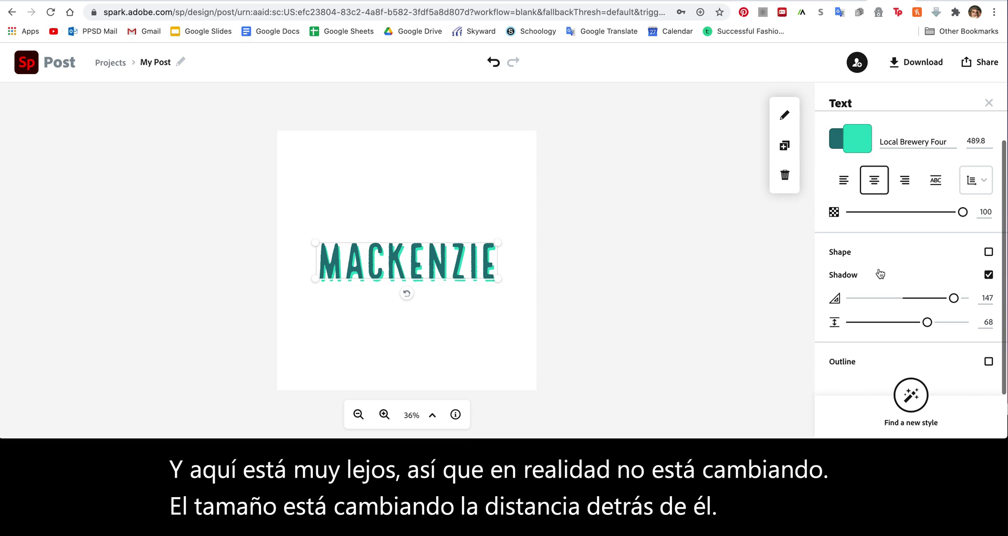
Turn off the shadow and add a thicker orange outline to the name
left_click(988, 274)
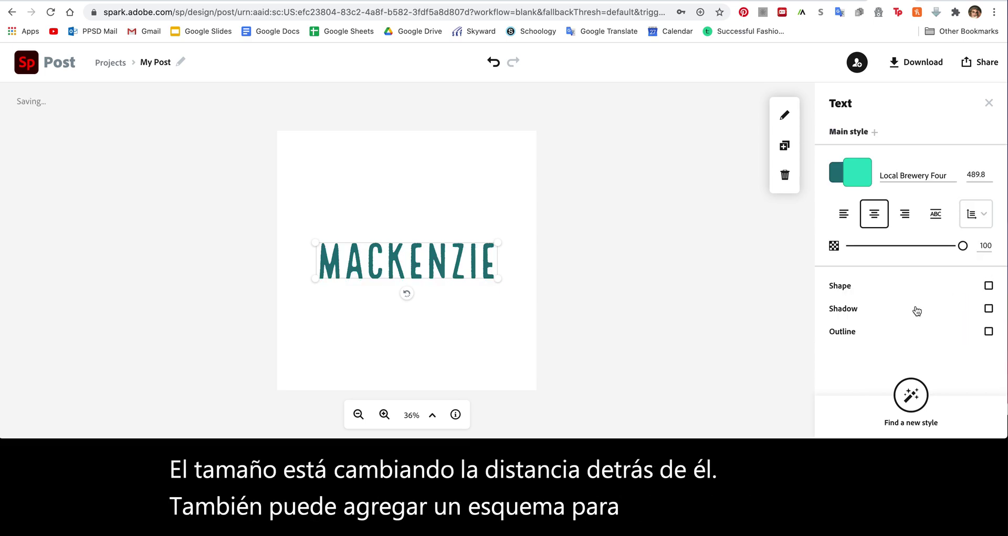
left_click(989, 331)
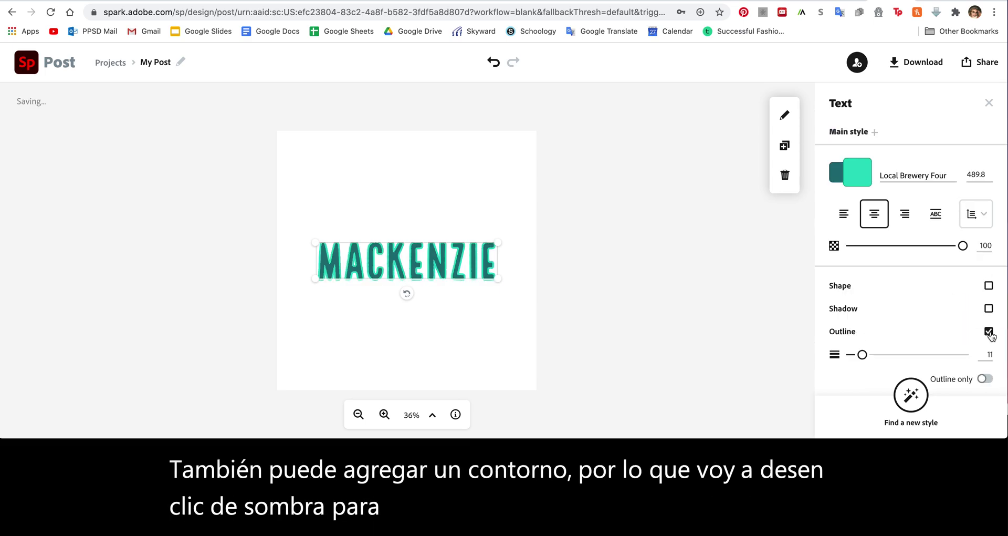
mouse_move(864, 359)
left_mouse_down()
mouse_move(919, 359)
mouse_move(867, 359)
left_mouse_up()
left_click(857, 174)
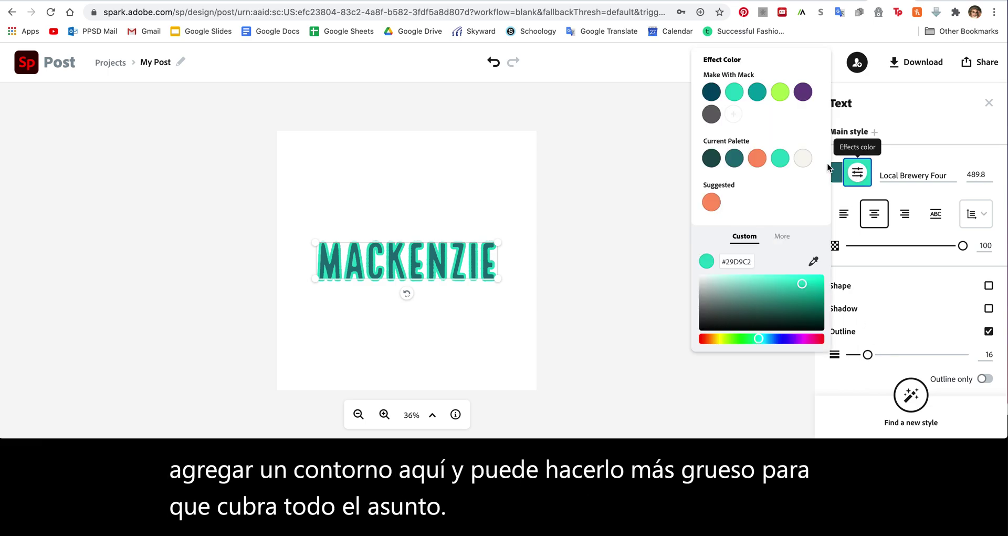
left_click(757, 159)
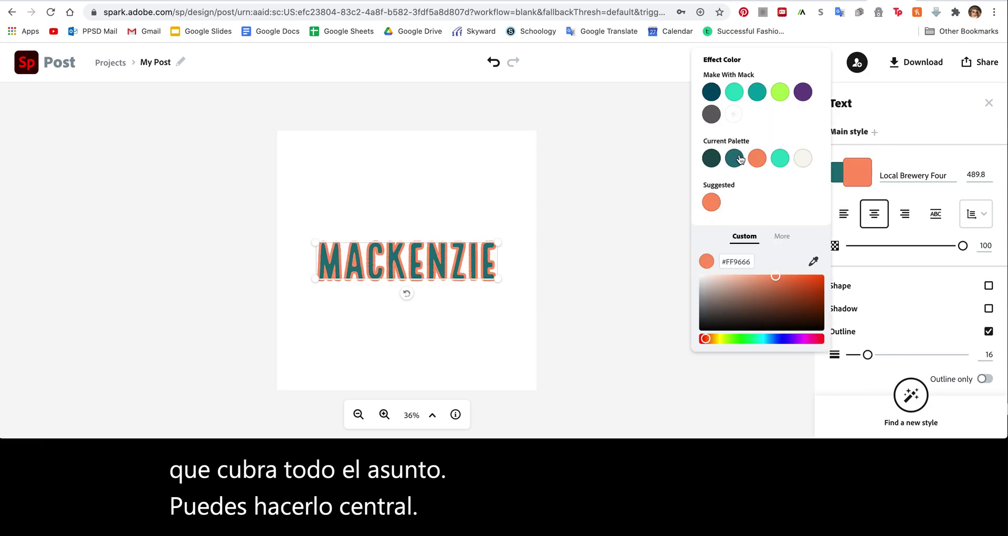
Try teal, aqua, purple and lime outline colours, then remove the outline
left_click(735, 158)
left_click(740, 97)
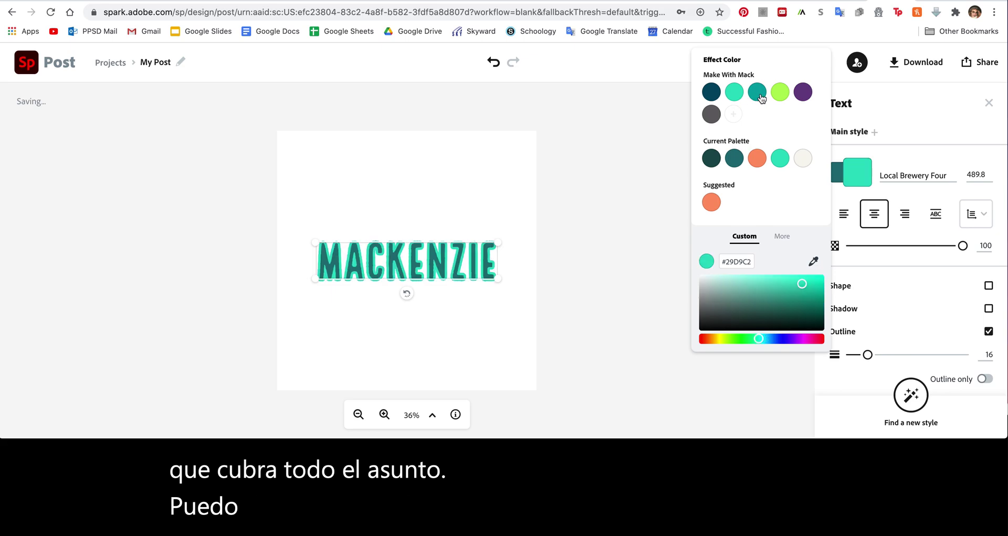
left_click(803, 93)
left_click(782, 93)
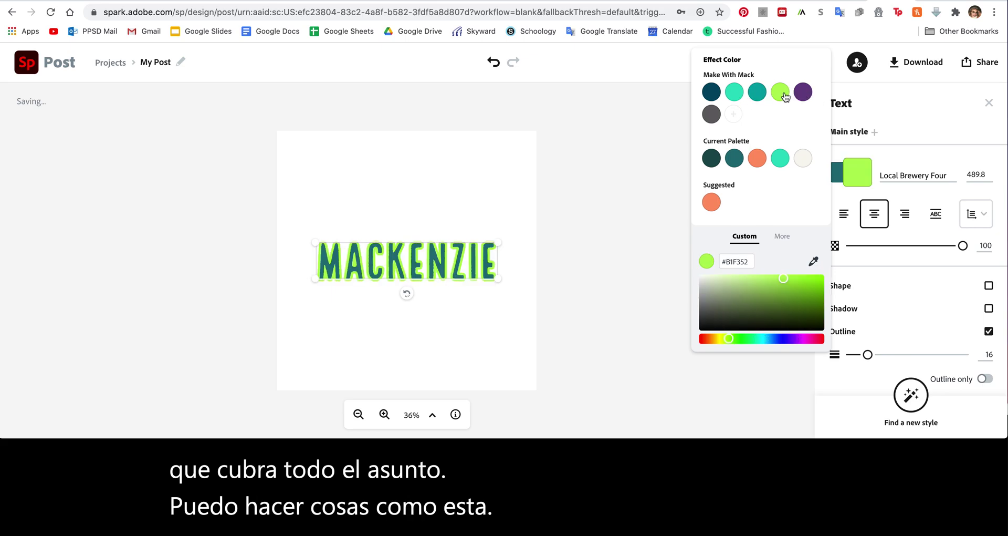
left_click(651, 208)
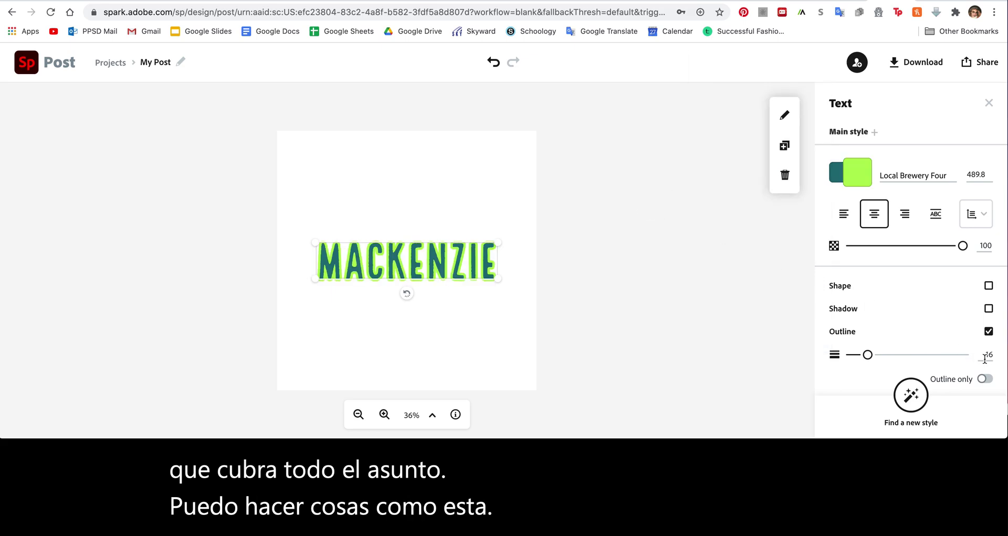
scroll(985, 359, "down", 1)
left_click(987, 314)
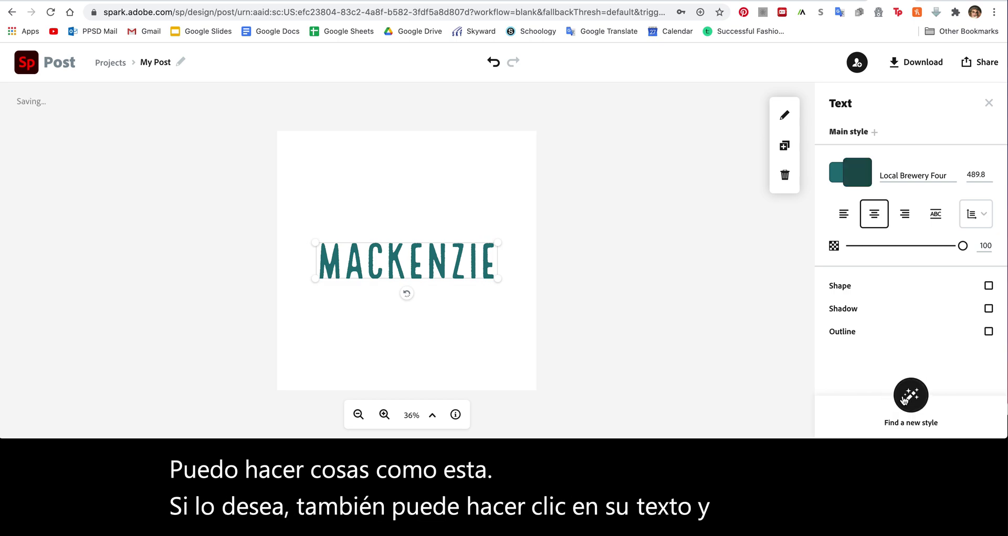
Cycle through generated styles, landing on black Germania lettering in a teal leafy wreath
left_click(904, 400)
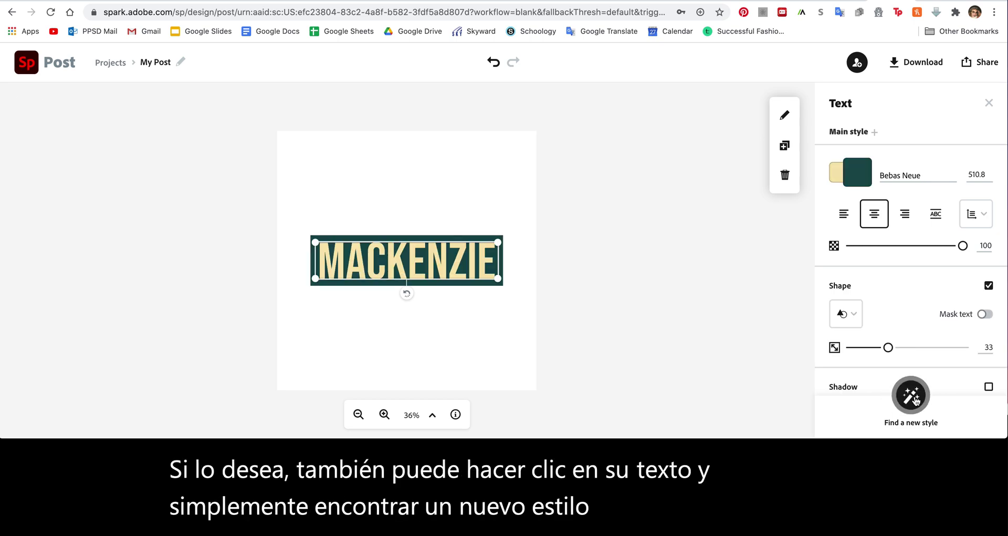
left_click(914, 400)
left_click(914, 400)
left_click(914, 400)
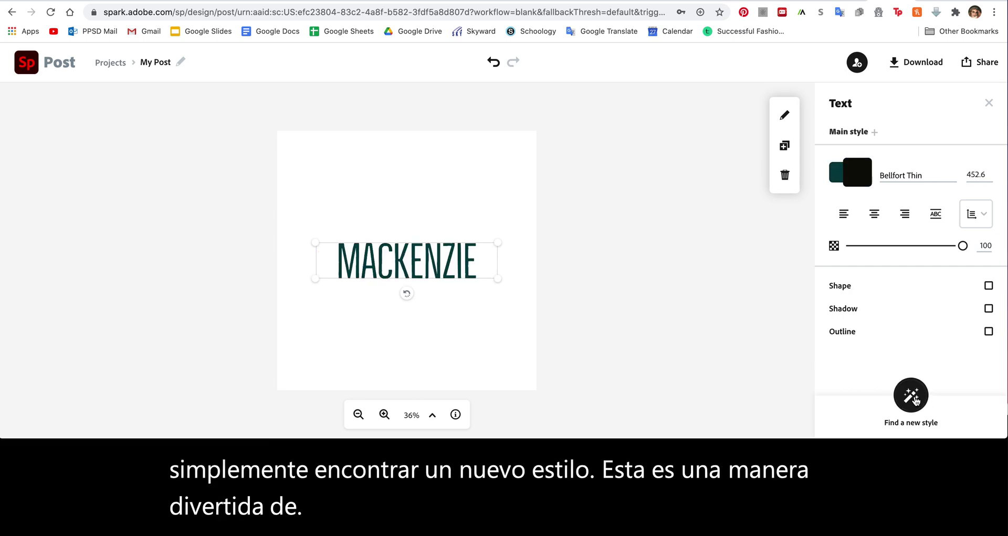
left_click(915, 400)
left_click(914, 400)
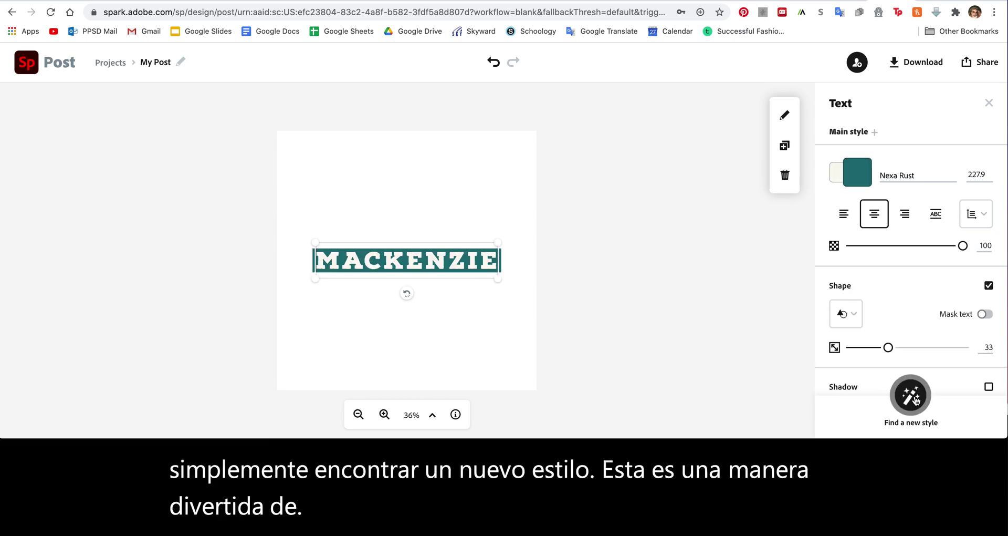
left_click(915, 400)
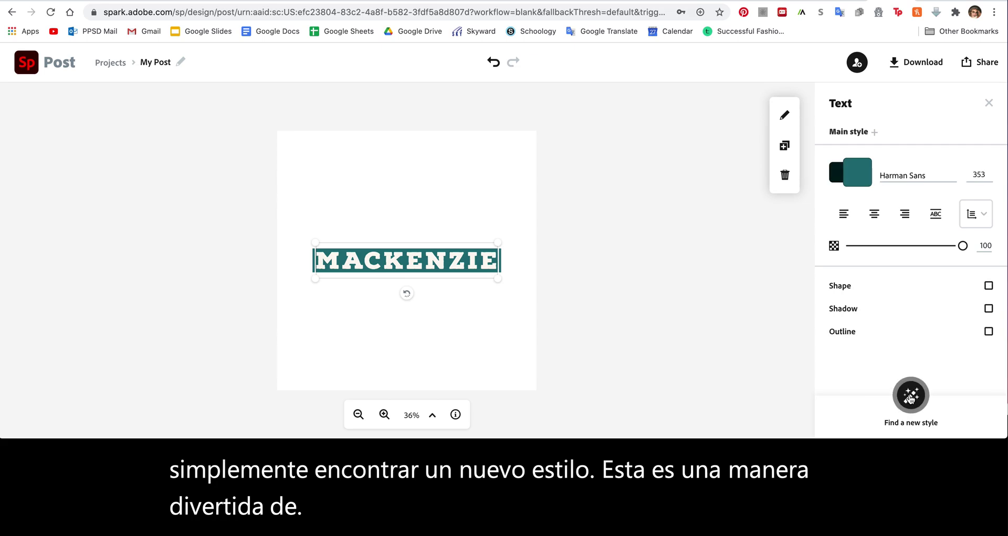
left_click(914, 400)
left_click(912, 399)
left_click(911, 399)
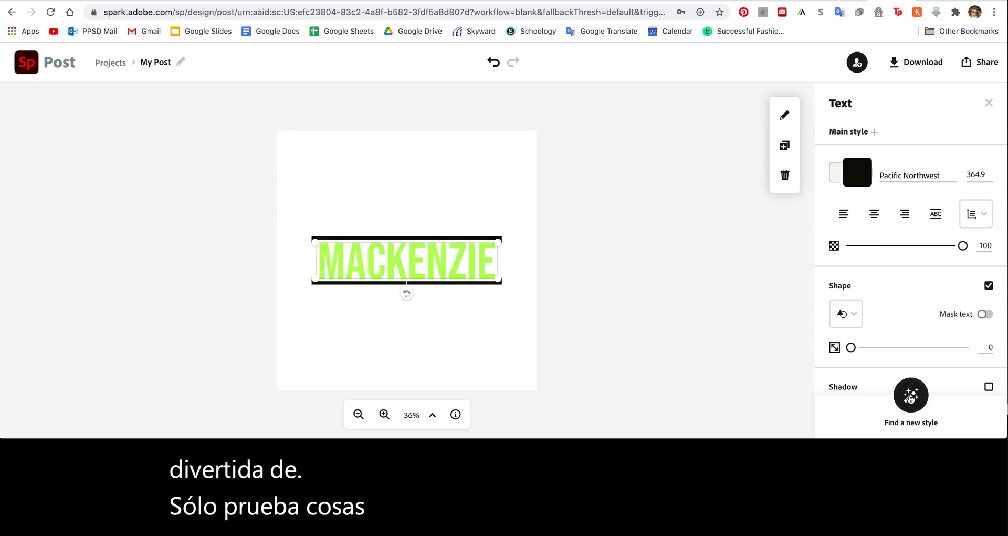
left_click(911, 399)
left_click(911, 399)
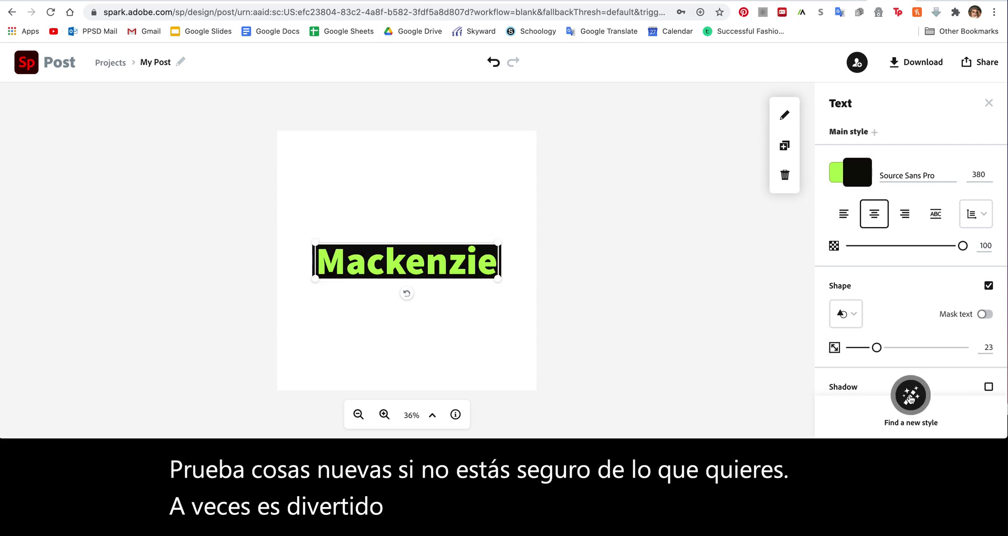
left_click(911, 399)
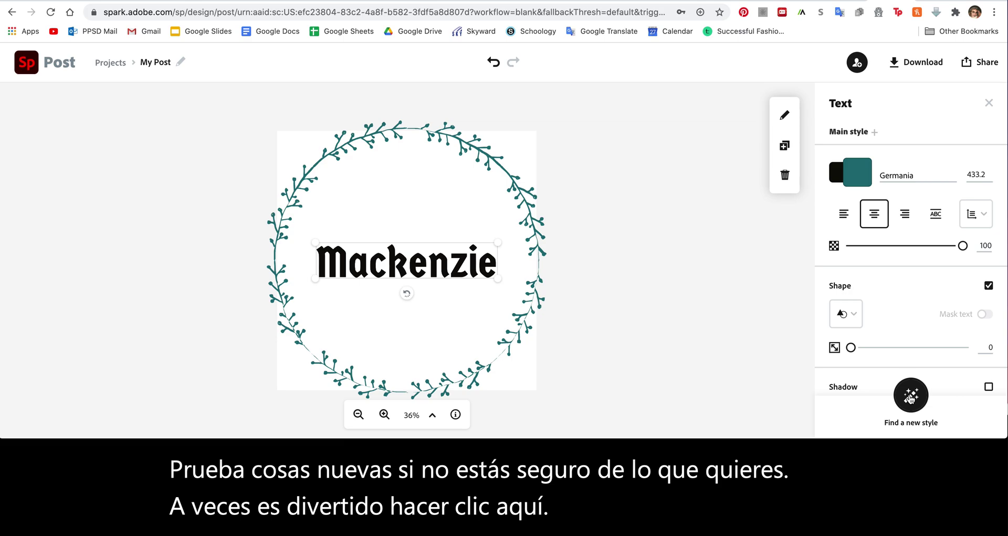
Revert the name to lime-green on a black block and move it to the top of the square
left_click(494, 62)
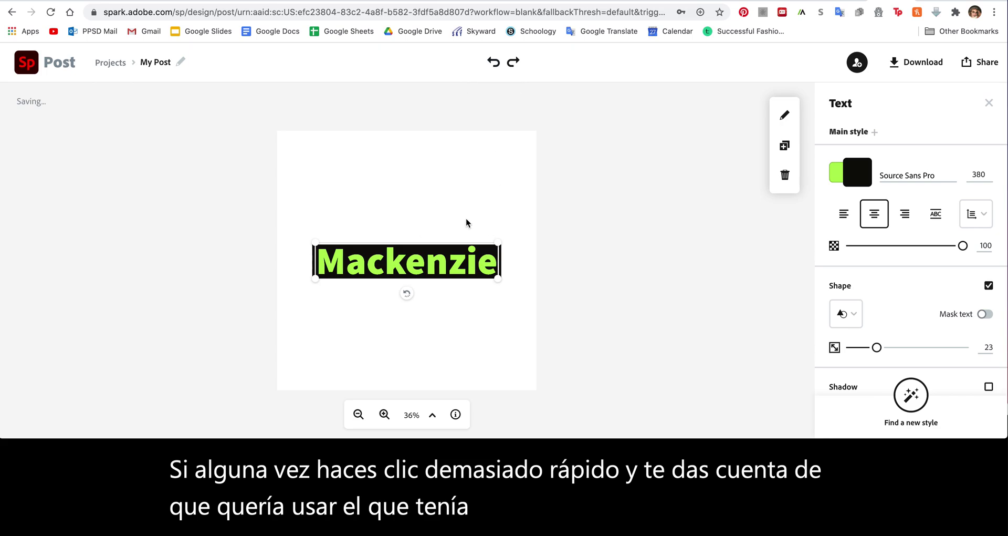
left_click(611, 232)
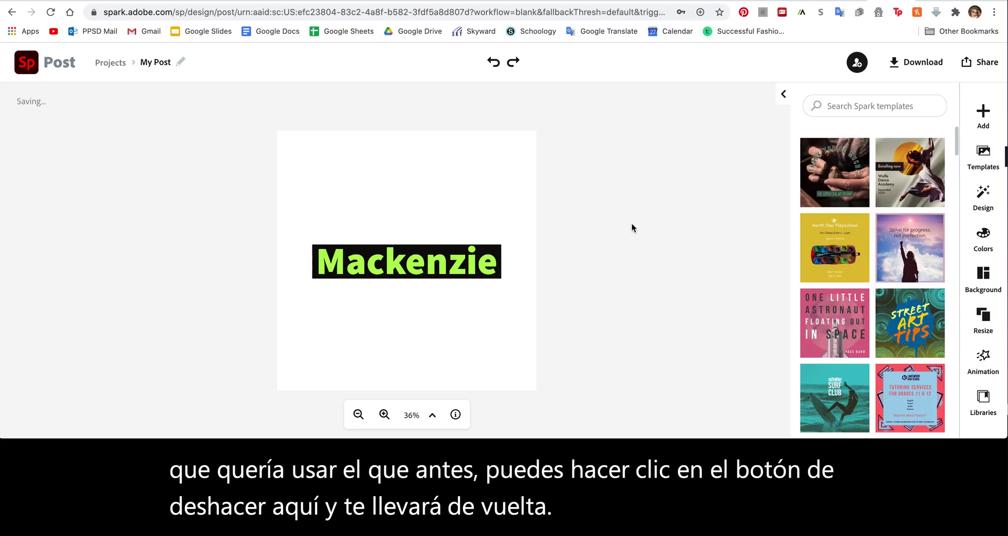
left_click(444, 267)
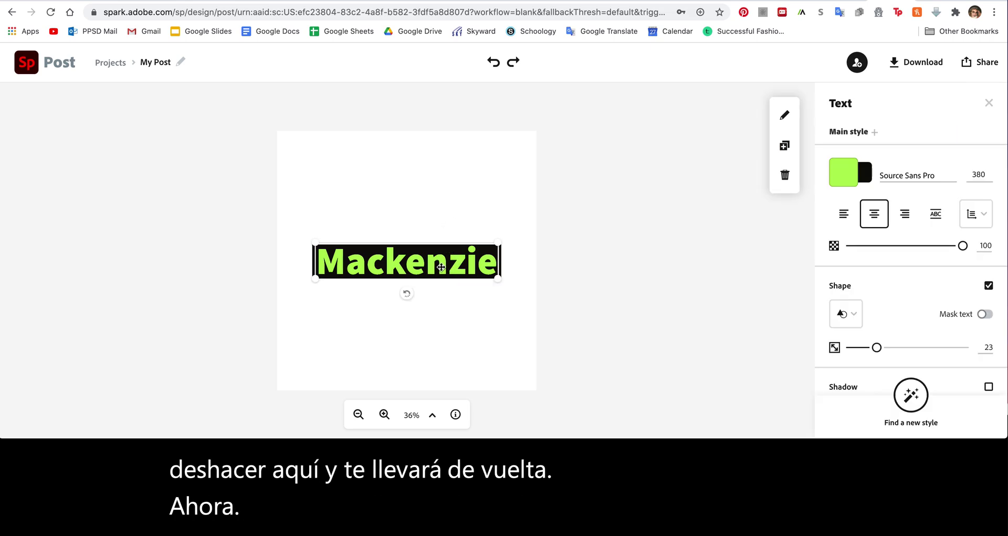
left_click_drag(441, 267, 437, 187)
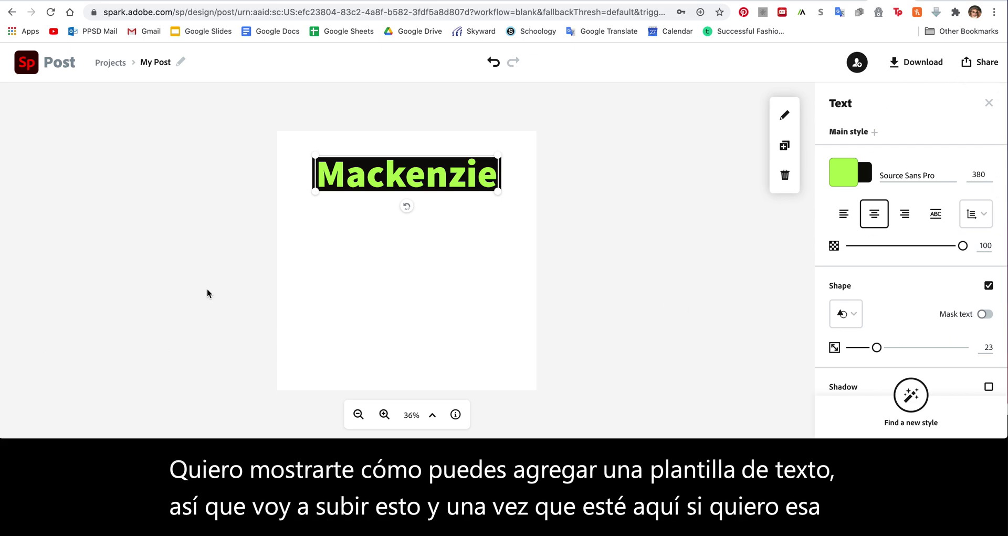
left_click(649, 243)
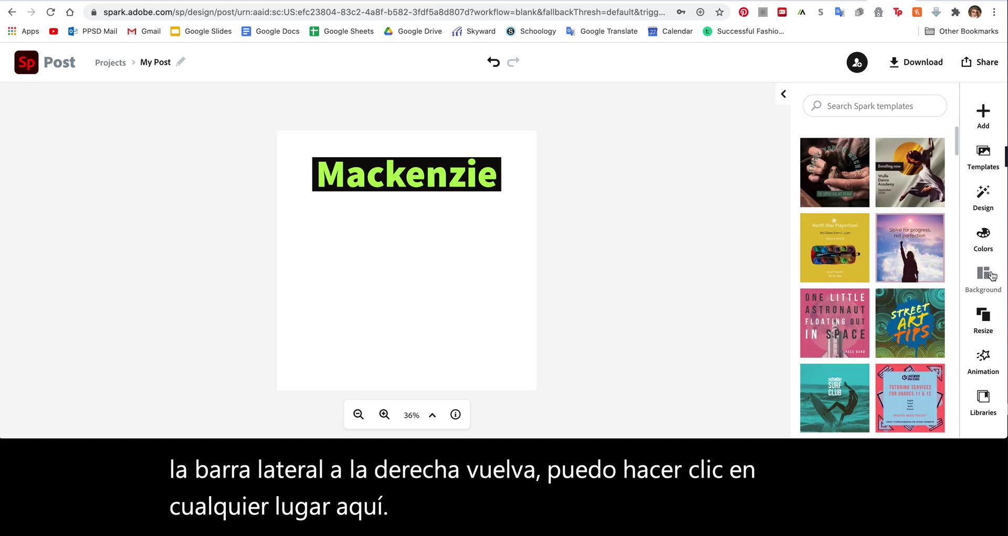
Add the arched 'East Coast' text template from the type templates, placing it below the name
left_click(987, 122)
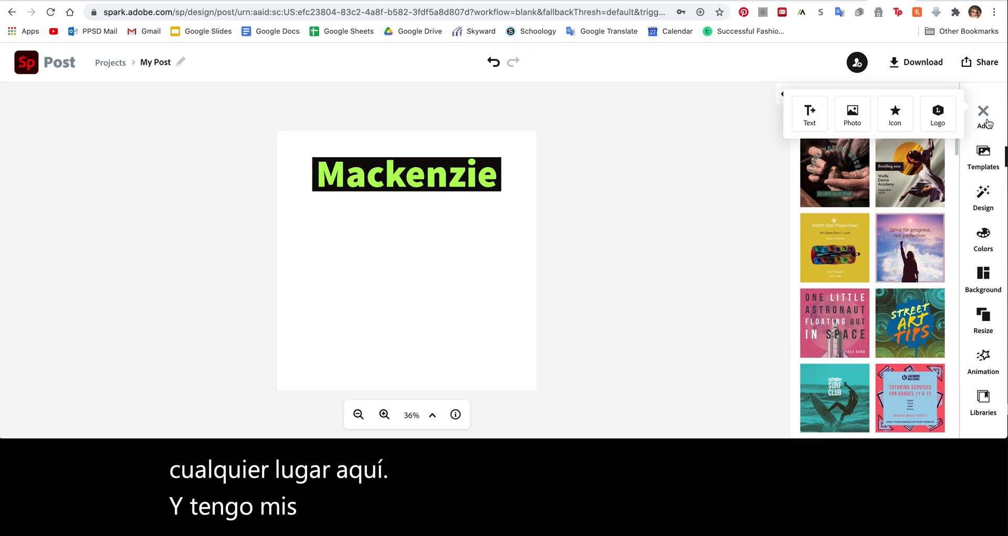
left_click(811, 117)
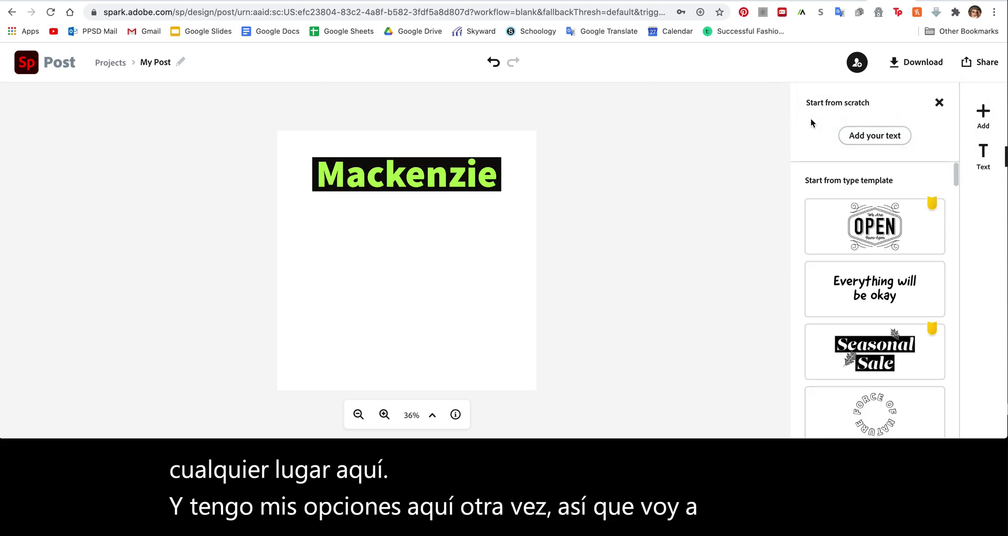
scroll(866, 252, "down", 4)
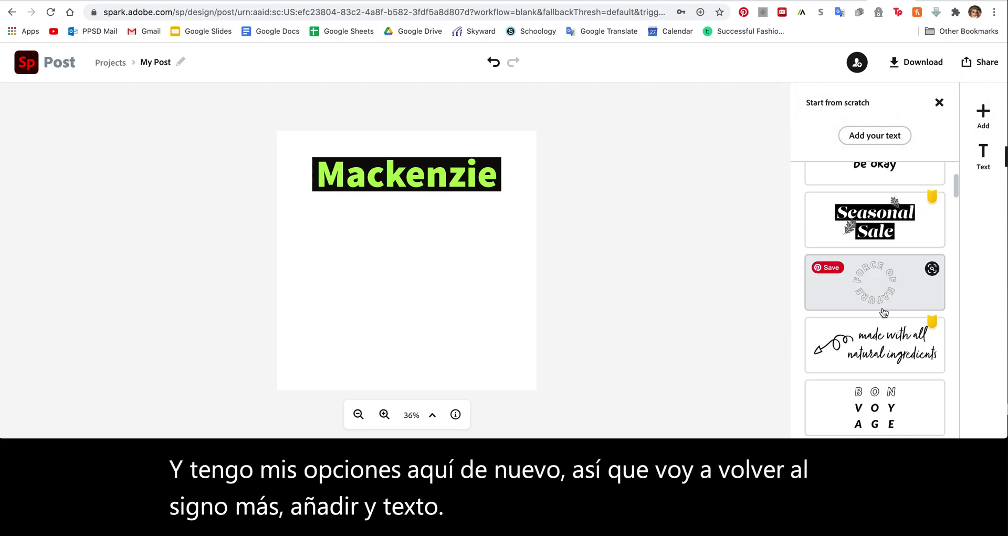
scroll(884, 312, "down", 1)
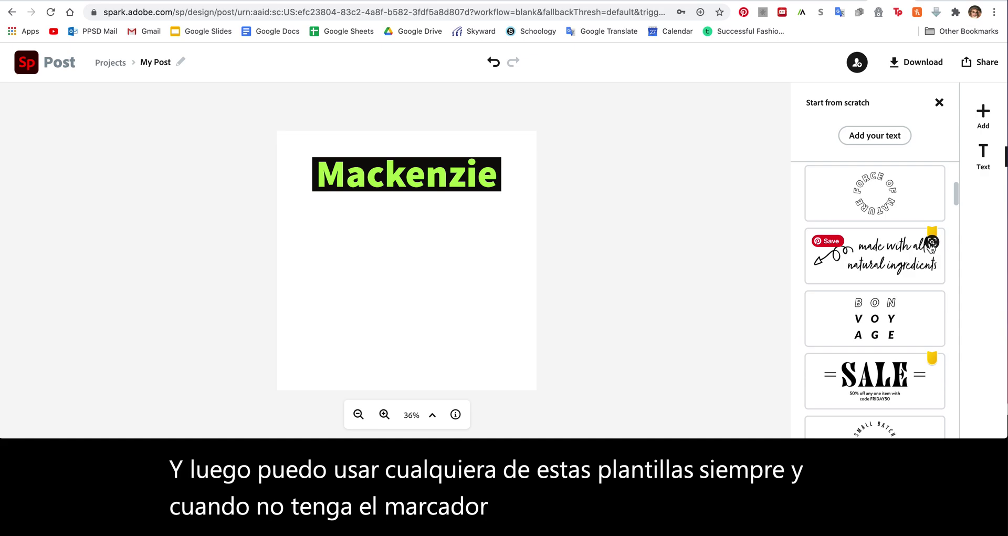
scroll(920, 271, "down", 2)
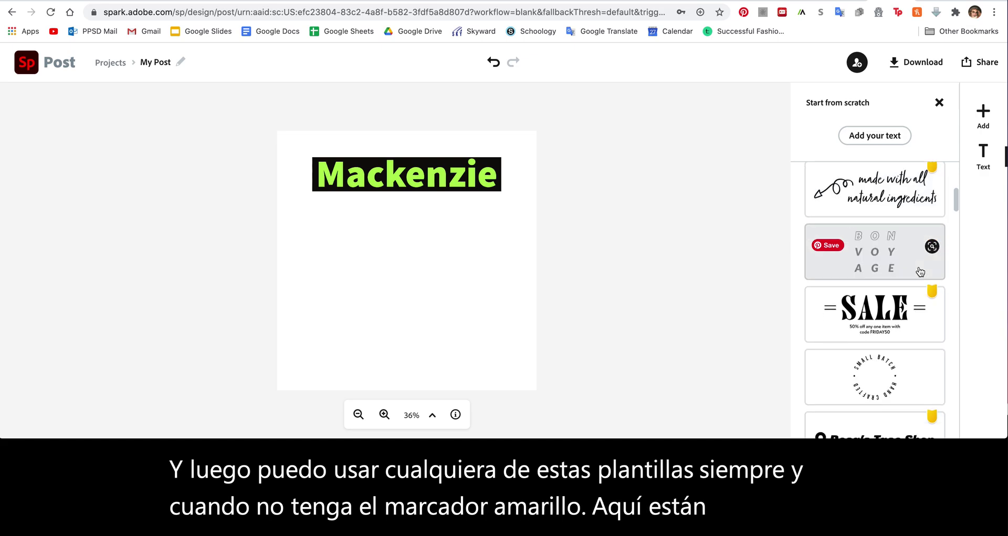
scroll(881, 269, "down", 9)
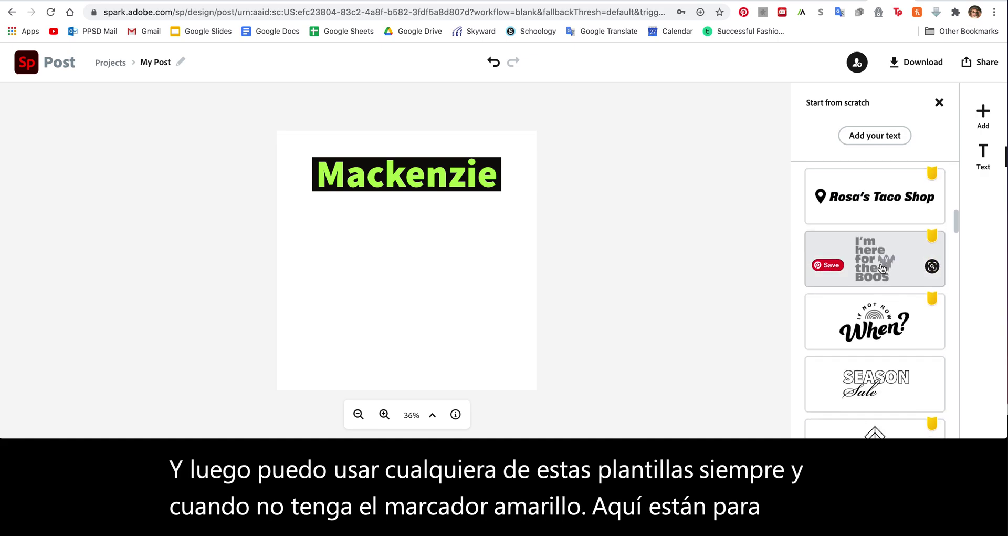
scroll(882, 269, "down", 10)
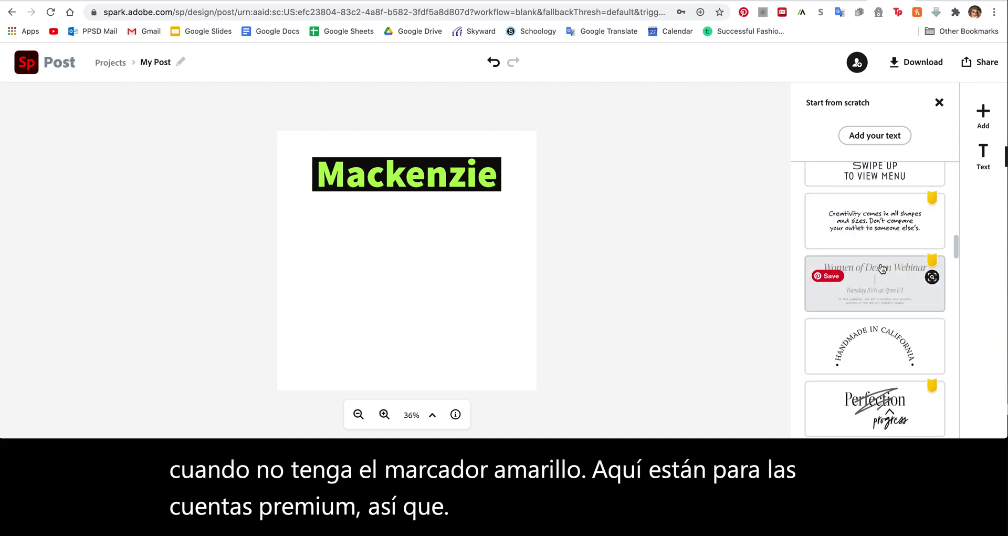
scroll(882, 269, "down", 9)
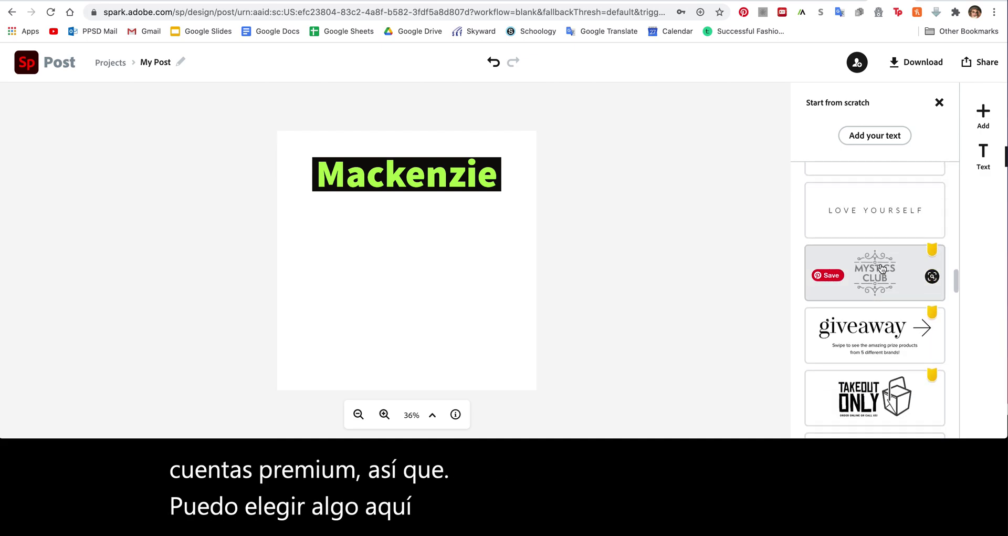
scroll(882, 269, "down", 4)
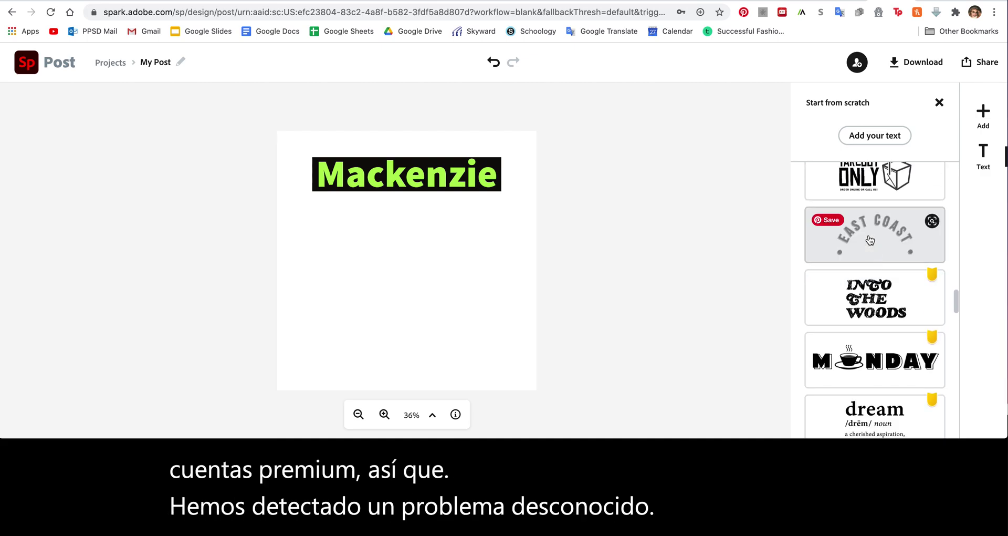
left_click(870, 239)
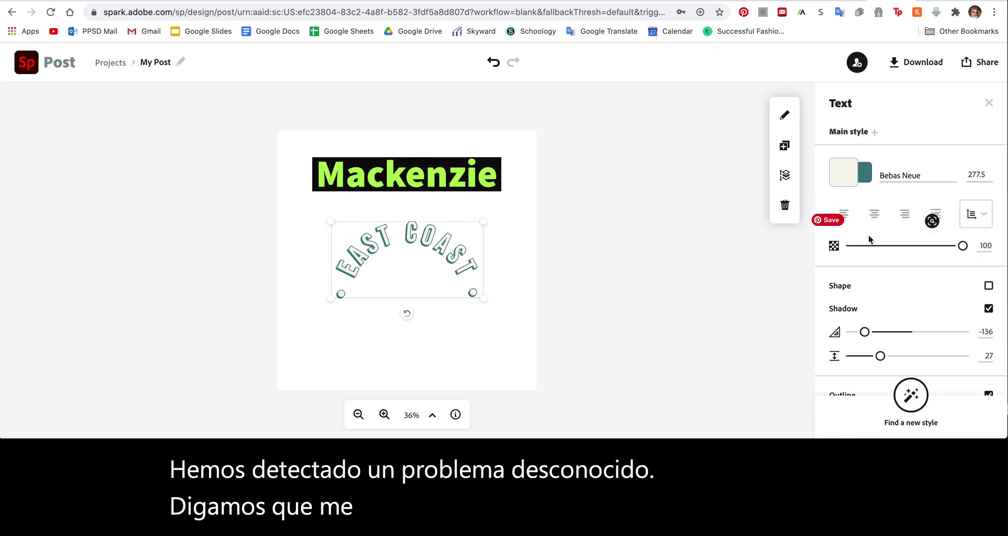
Replace the curved template's 'EAST COAST' wording with the two-word nickname headline
double_click(421, 237)
left_click_drag(552, 207, 274, 215)
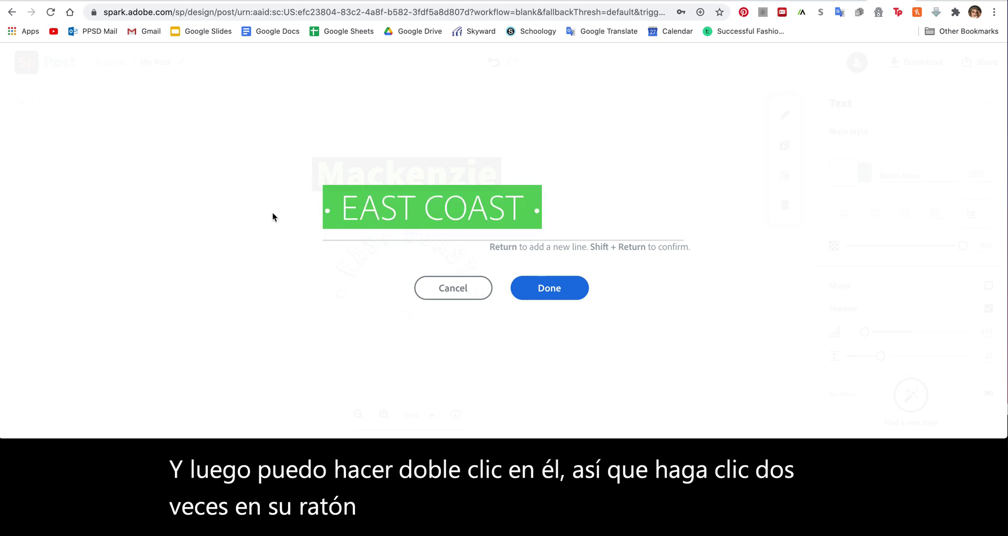
type("Mack Bon")
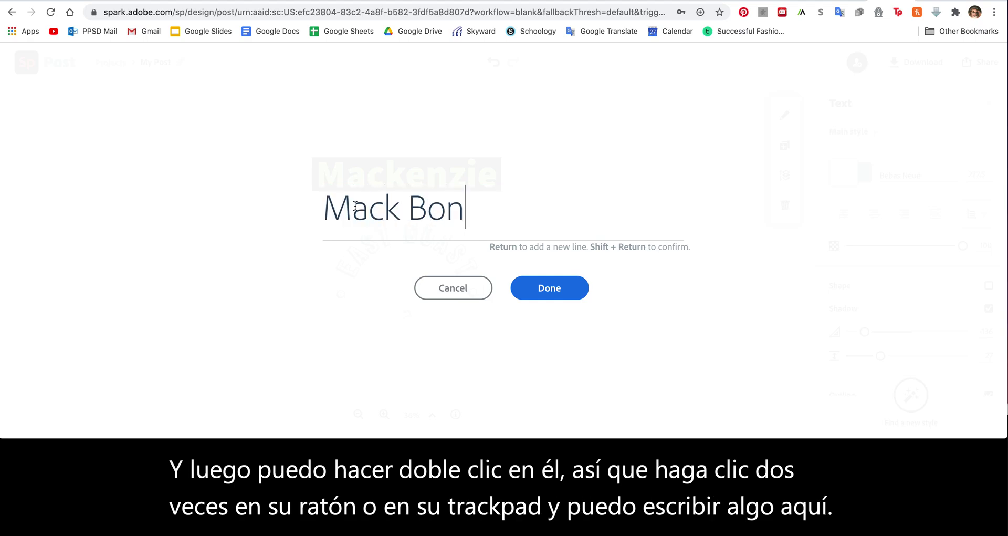
left_click(512, 287)
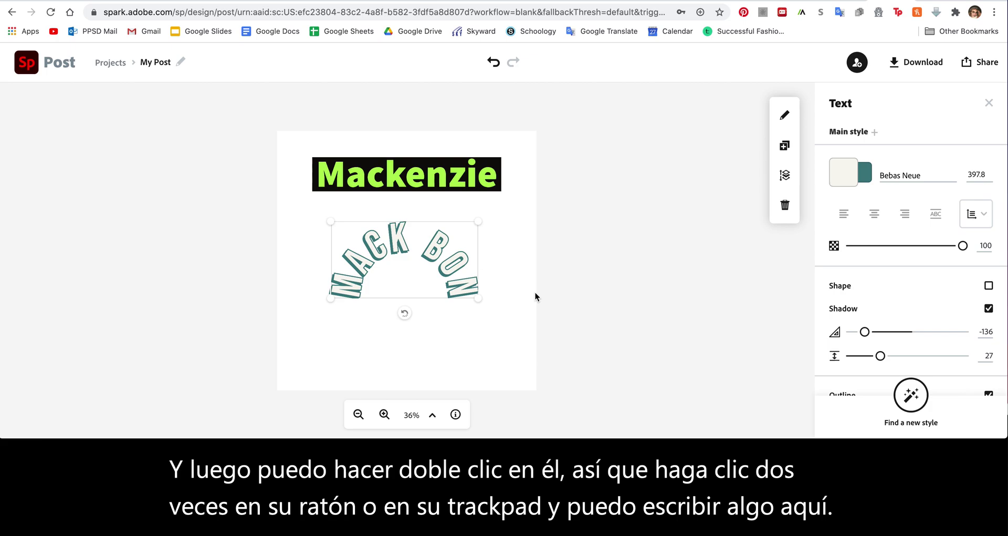